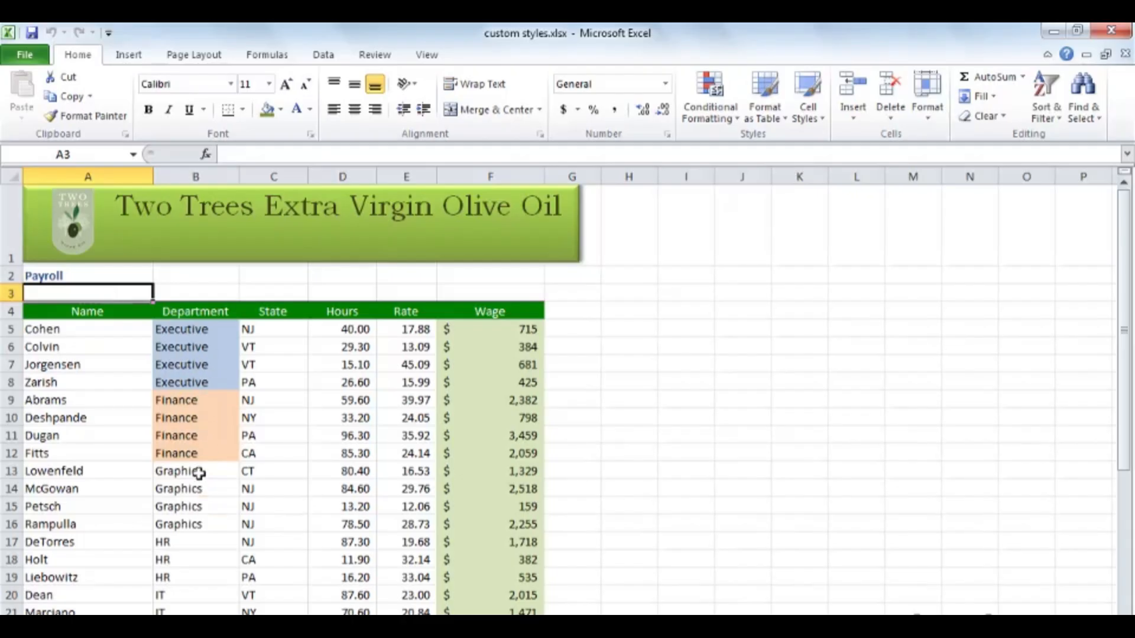
- Fill the Graphics cells B13:B16 with Olive Green, Accent 3, Darker 25% and set their font color to White, Background 1
{"action": "left_click_drag", "start_coordinate": [201, 472], "coordinate": [198, 520]}
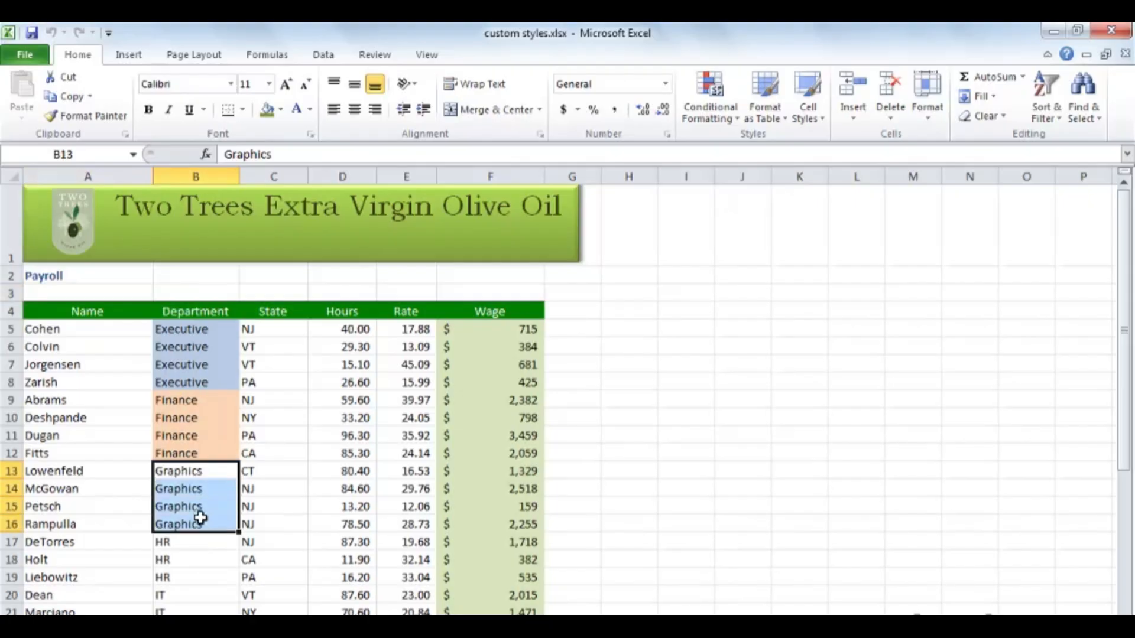
{"action": "left_click", "coordinate": [280, 110]}
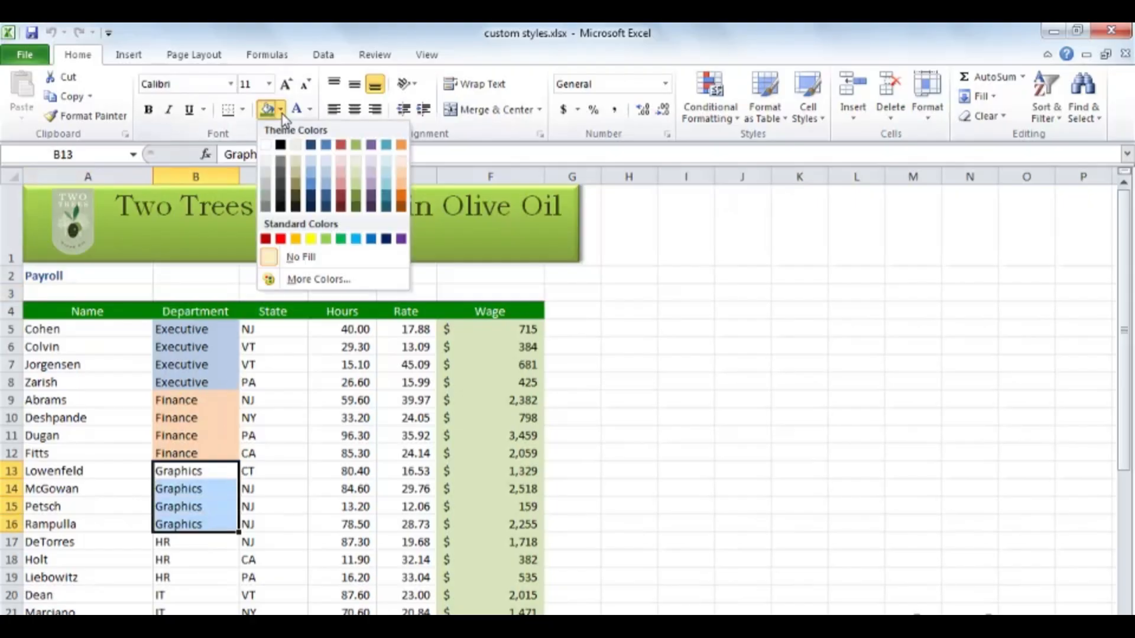
{"action": "left_click", "coordinate": [359, 199]}
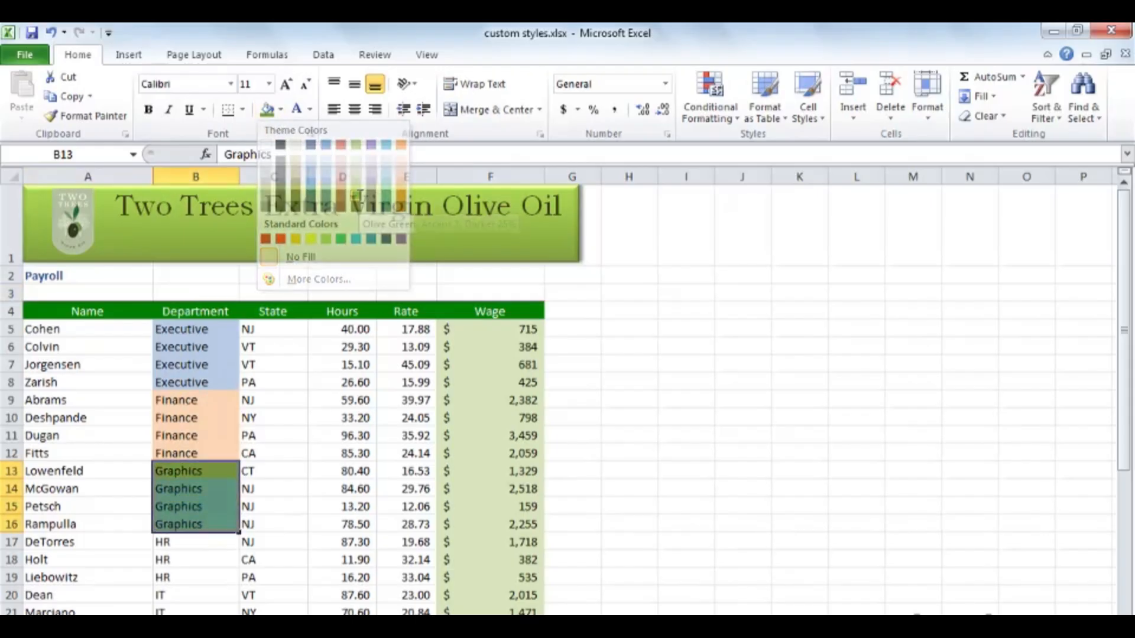
{"action": "left_click", "coordinate": [311, 111]}
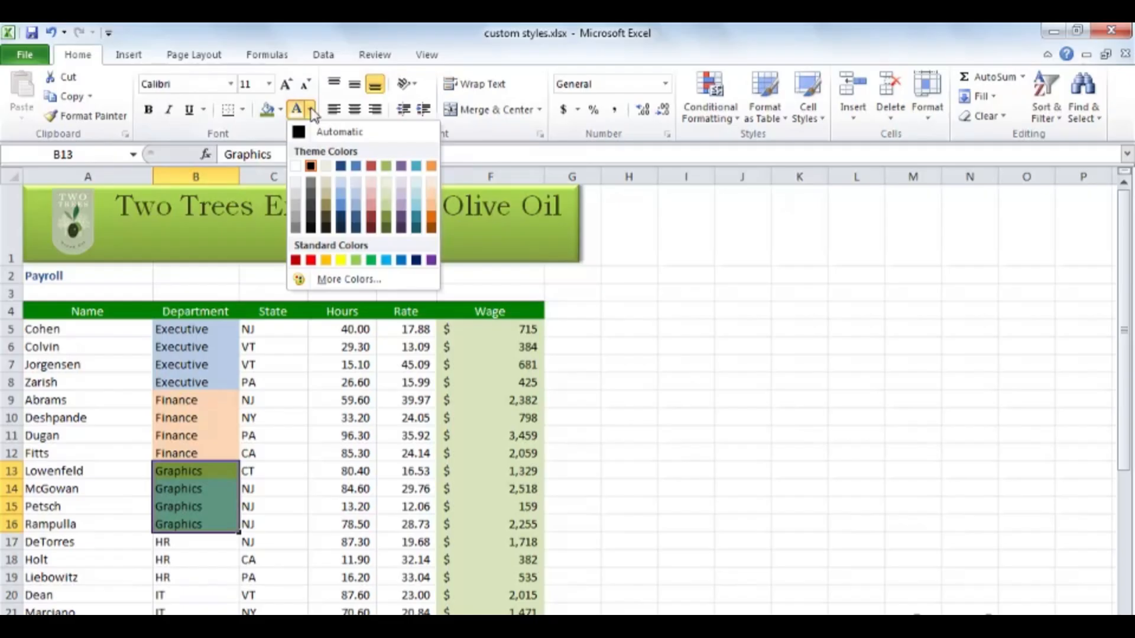
{"action": "left_click", "coordinate": [296, 167]}
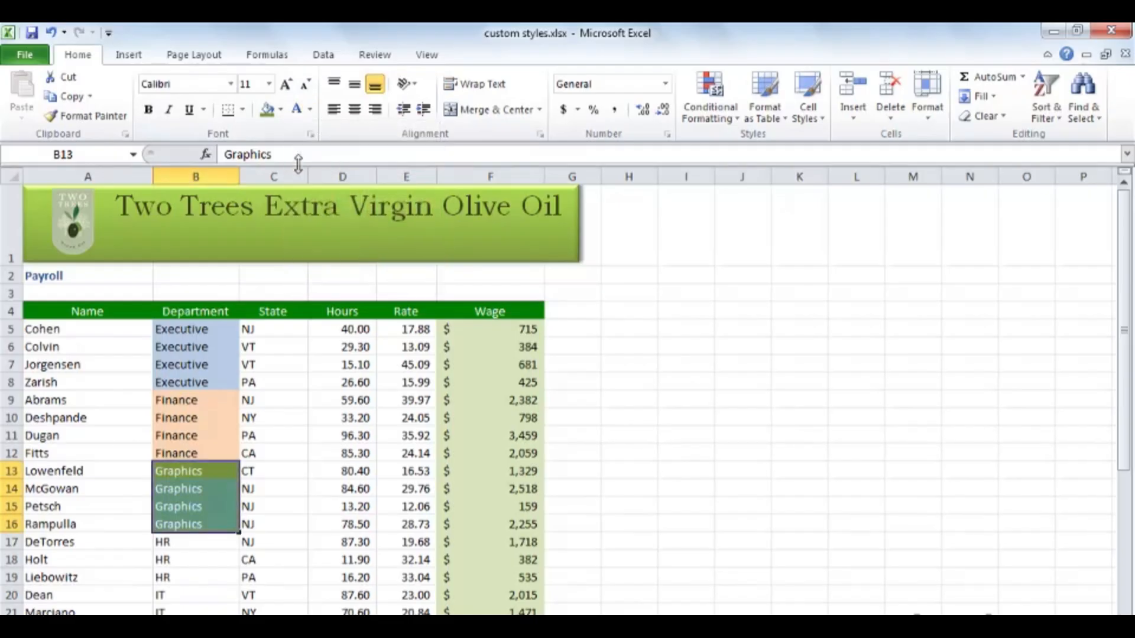
- Change the font of the Graphics cells B13:B16 to Comic Sans MS
{"action": "left_click", "coordinate": [230, 84]}
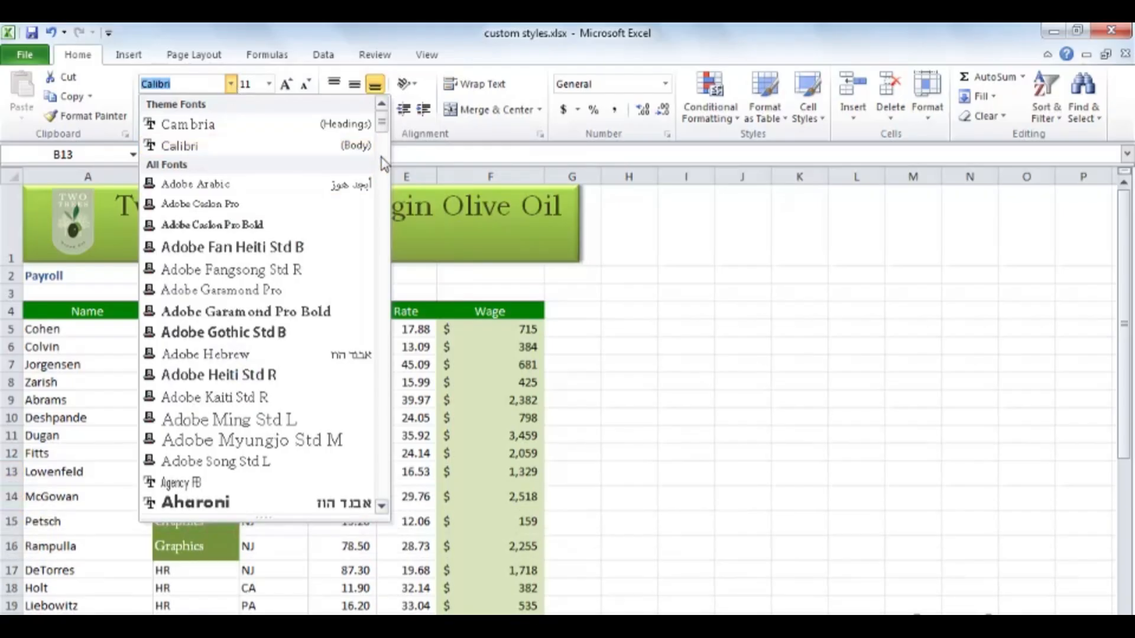
{"action": "left_click_drag", "start_coordinate": [381, 125], "coordinate": [385, 201]}
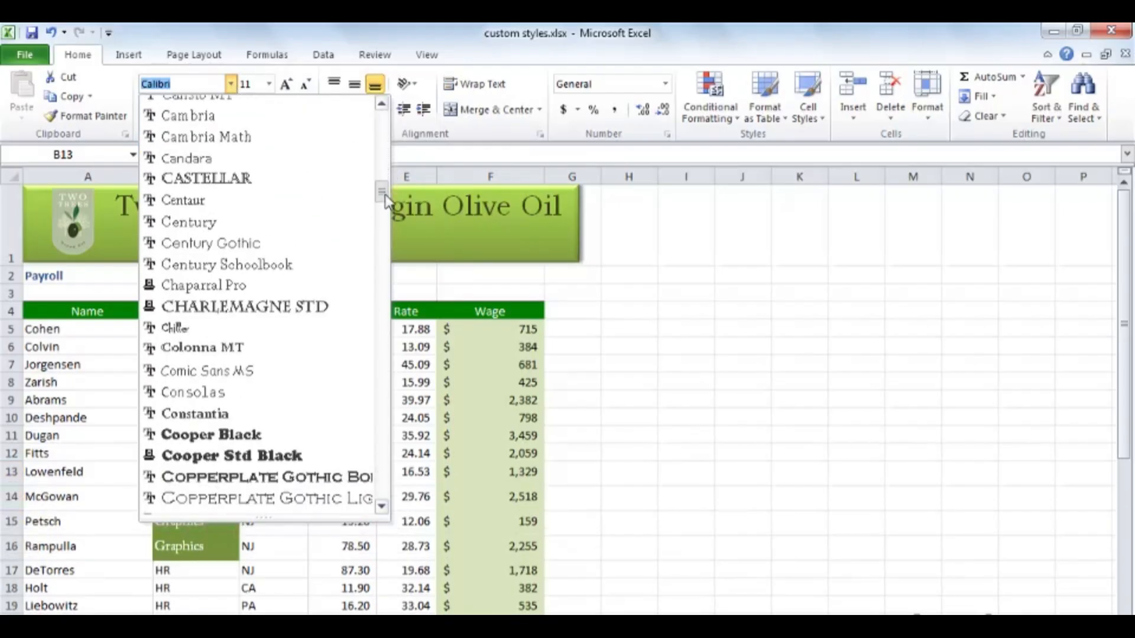
{"action": "left_click", "coordinate": [248, 371]}
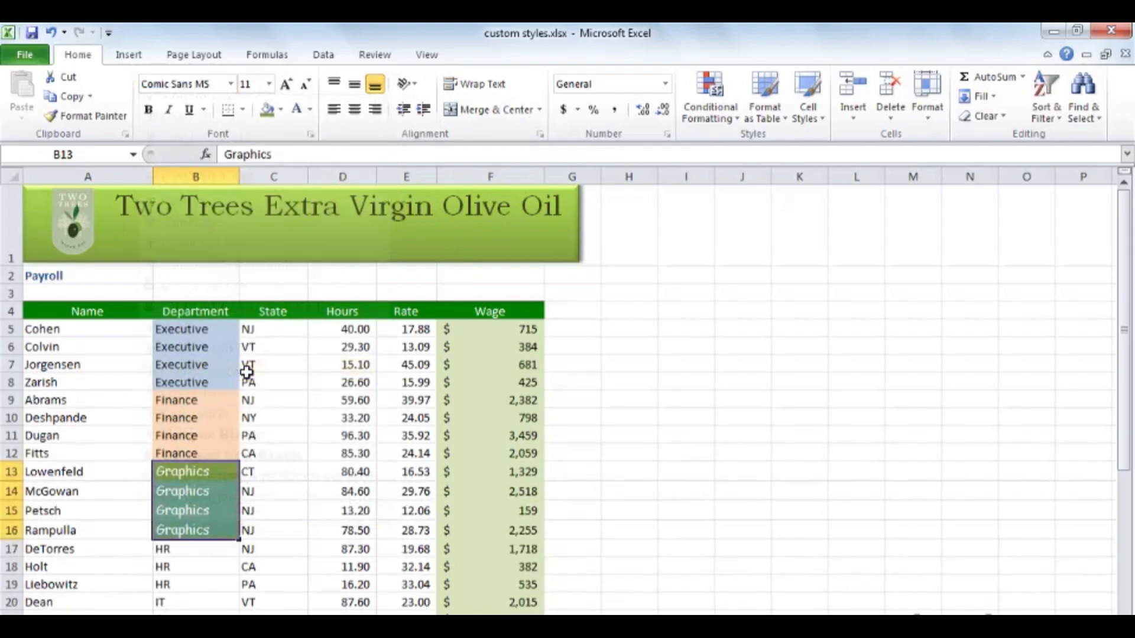
- Create a new cell style named "department" from the formatting of Graphics cell B14, leaving out the Number format
{"action": "left_click", "coordinate": [188, 496]}
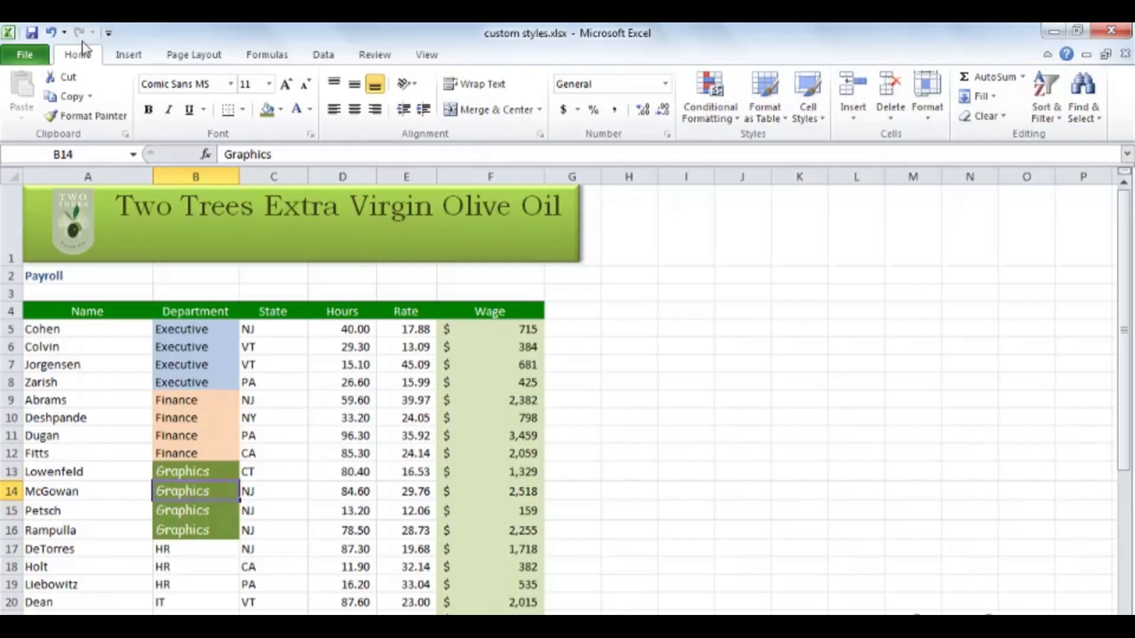
{"action": "left_click", "coordinate": [815, 120]}
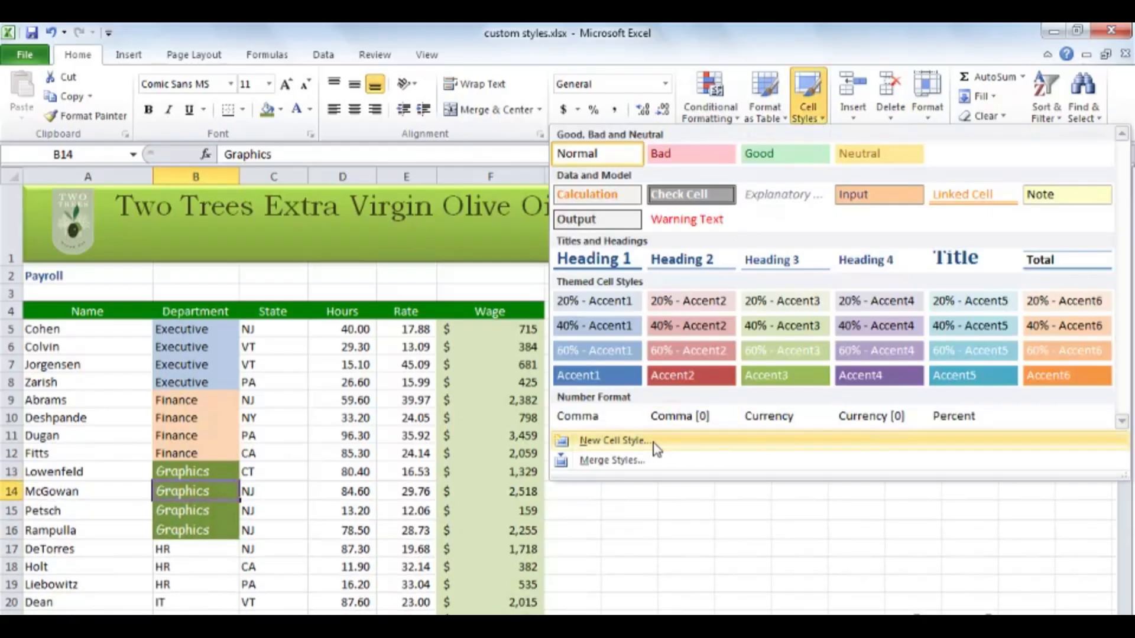
{"action": "left_click", "coordinate": [613, 440]}
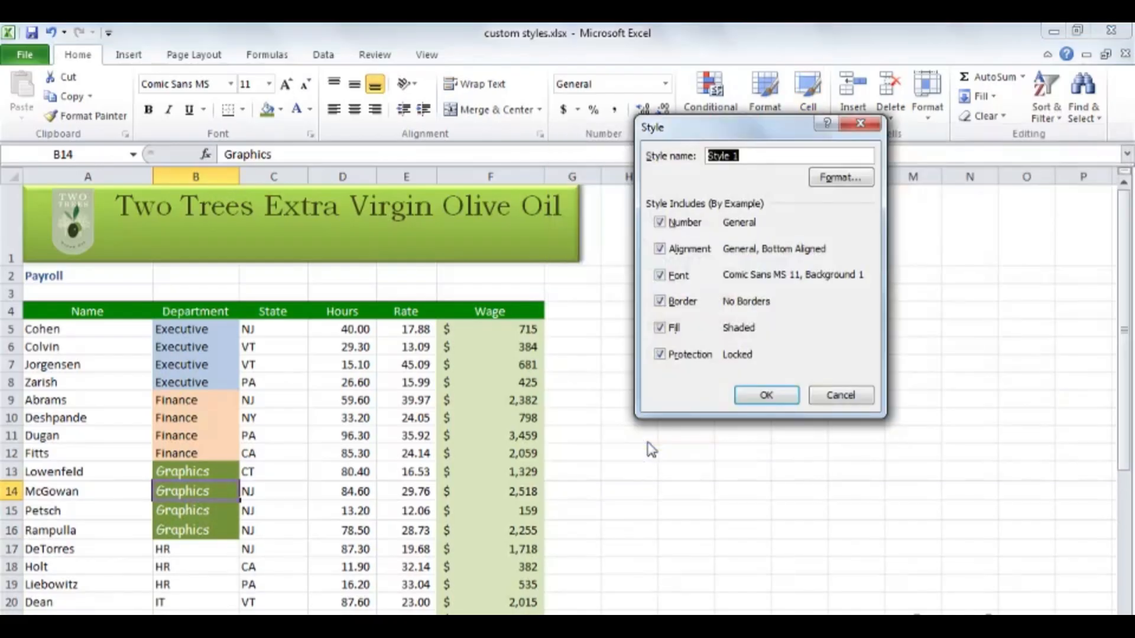
{"action": "type", "text": "department"}
{"action": "left_click", "coordinate": [660, 222]}
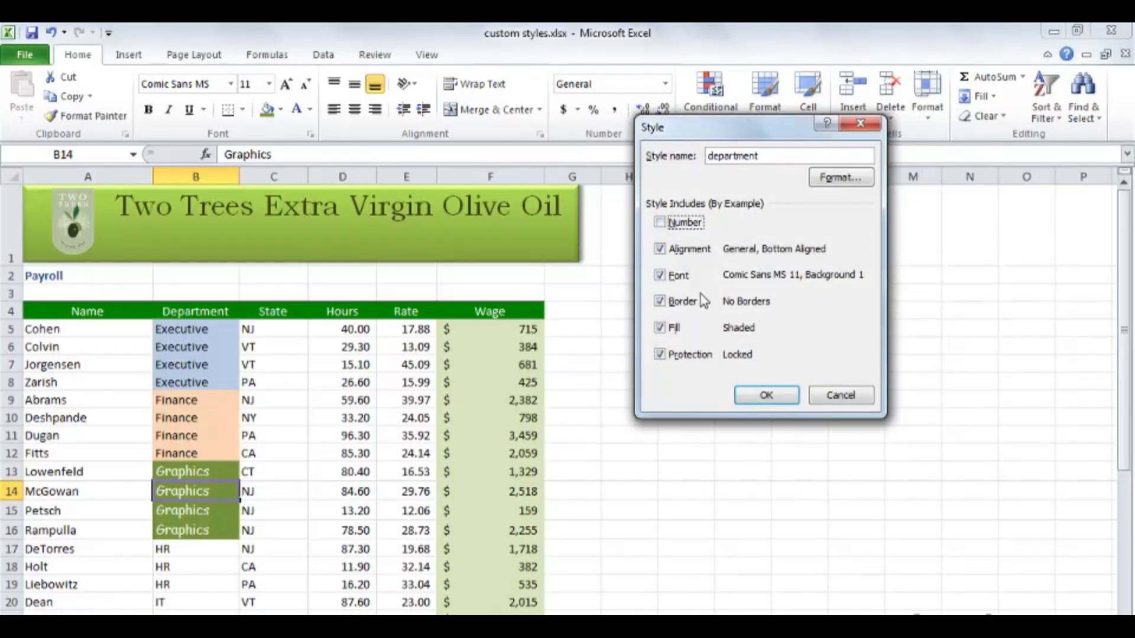
{"action": "left_click", "coordinate": [764, 397]}
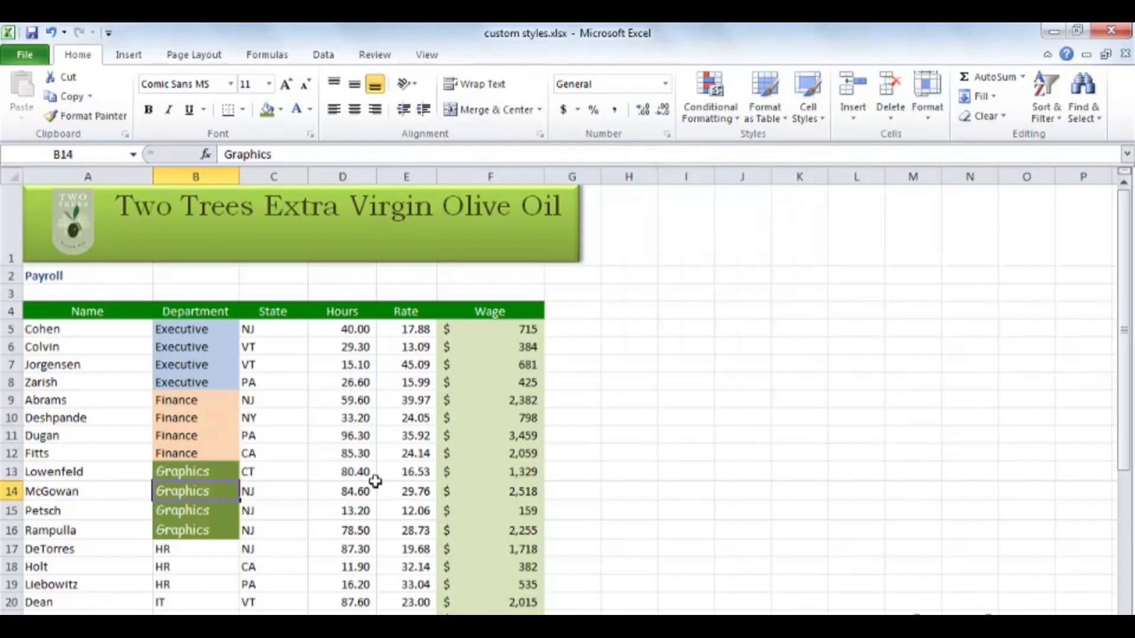
- Apply the custom department style to the Graphics cells B13:B16
{"action": "left_click", "coordinate": [202, 471]}
{"action": "left_click_drag", "start_coordinate": [202, 471], "coordinate": [190, 525]}
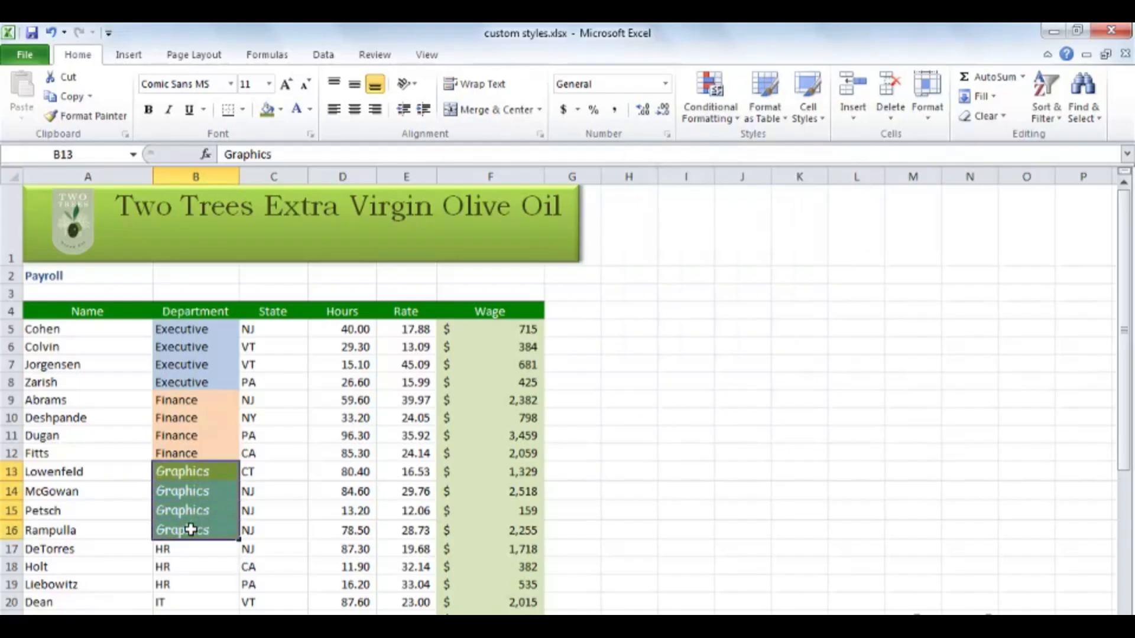
{"action": "left_click", "coordinate": [812, 118]}
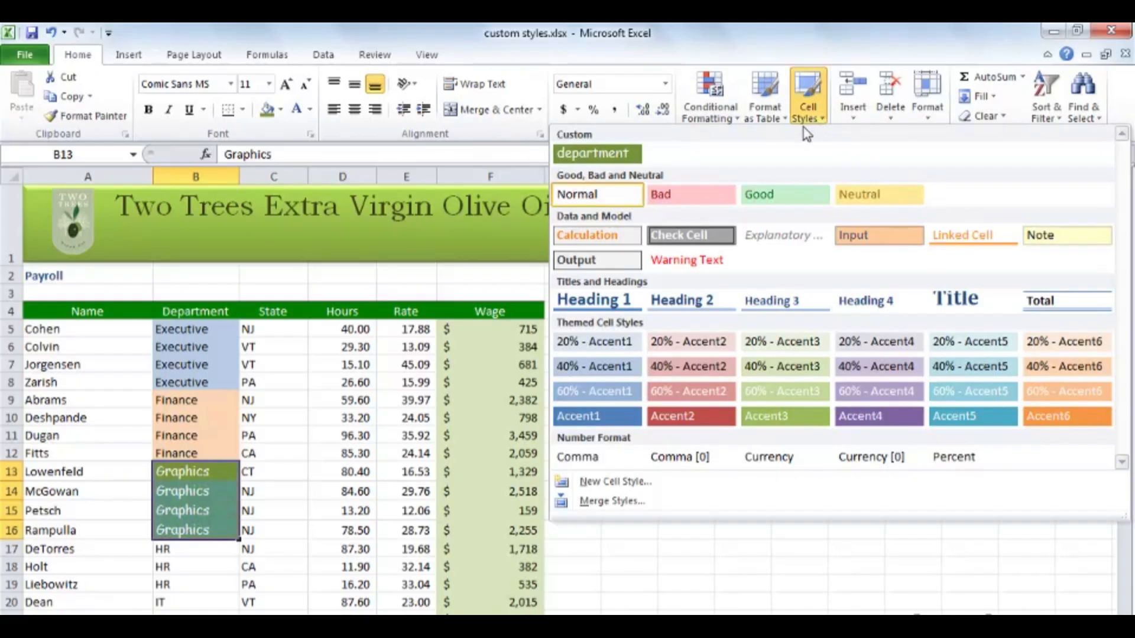
{"action": "left_click", "coordinate": [610, 159]}
- Apply the custom department style to the Marketing cells B24:B28
{"action": "scroll", "coordinate": [366, 423], "scroll_direction": "down", "scroll_amount": 4}
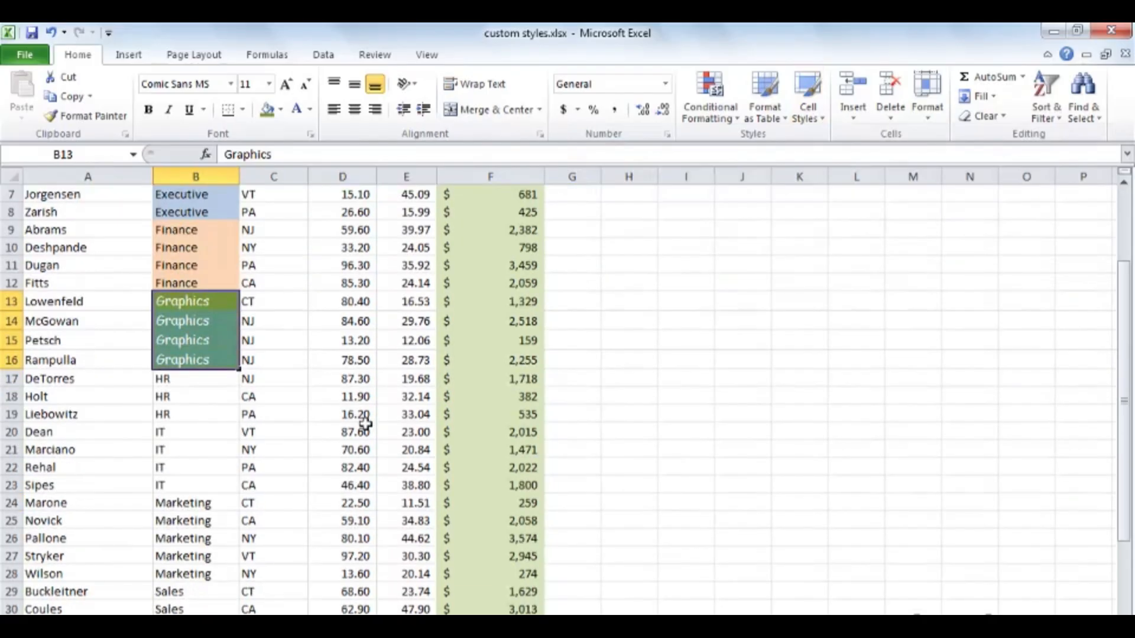
{"action": "left_click_drag", "start_coordinate": [225, 402], "coordinate": [214, 467]}
{"action": "left_click", "coordinate": [816, 113]}
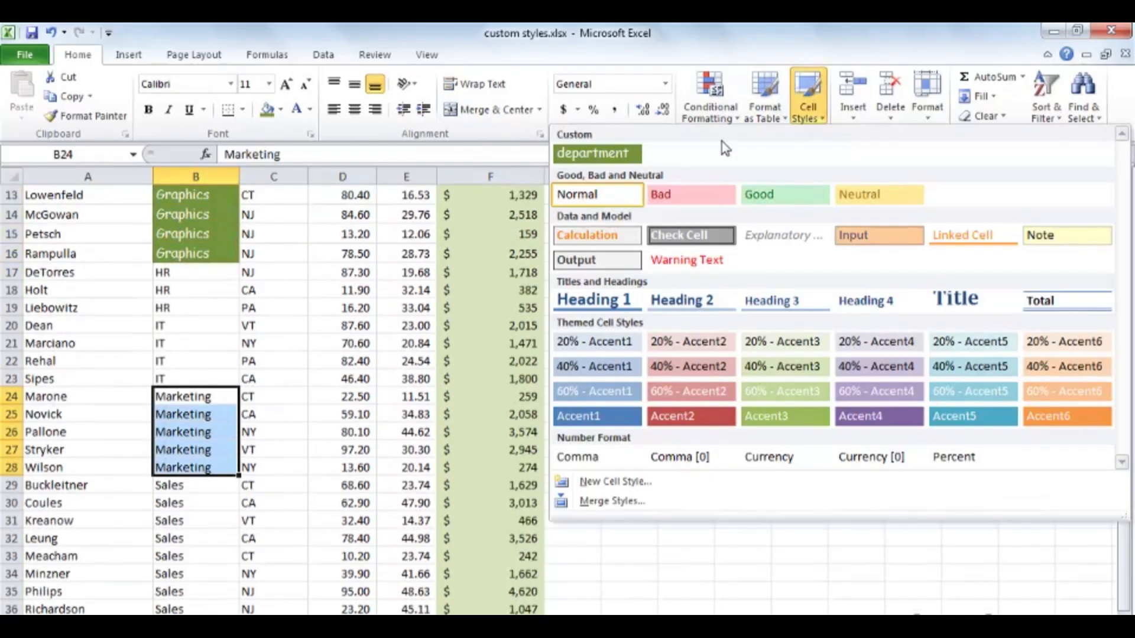
{"action": "left_click", "coordinate": [617, 159]}
{"action": "left_click", "coordinate": [210, 436]}
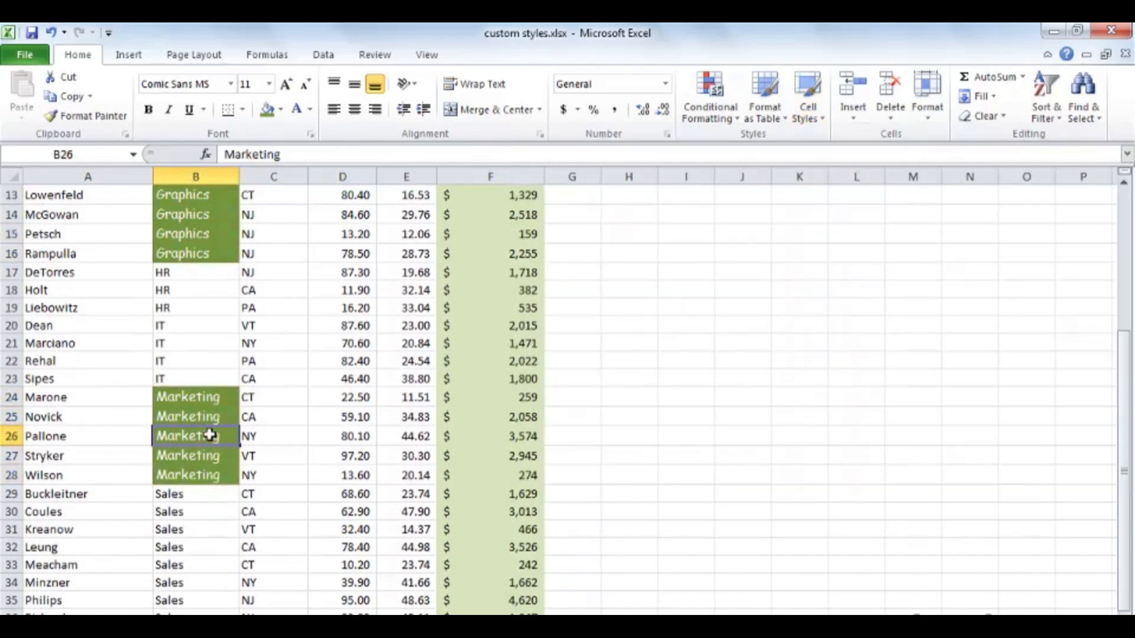
- Modify the department cell style so its font is Cambria in a dark teal color
{"action": "scroll", "coordinate": [210, 436], "scroll_direction": "up", "scroll_amount": 2}
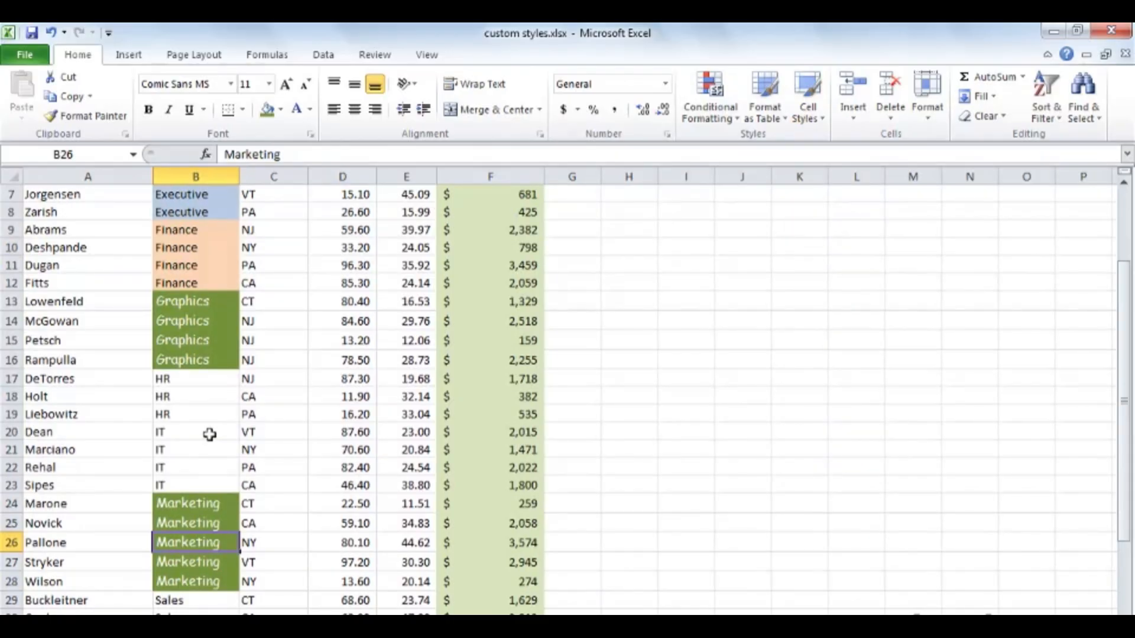
{"action": "left_click", "coordinate": [194, 524]}
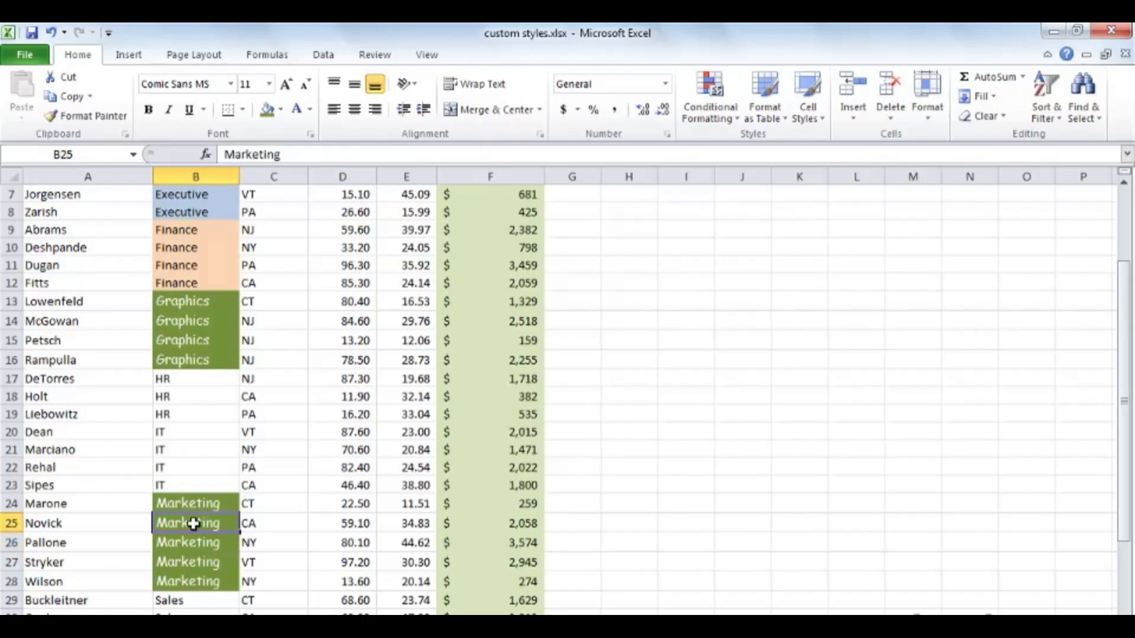
{"action": "left_click", "coordinate": [818, 117]}
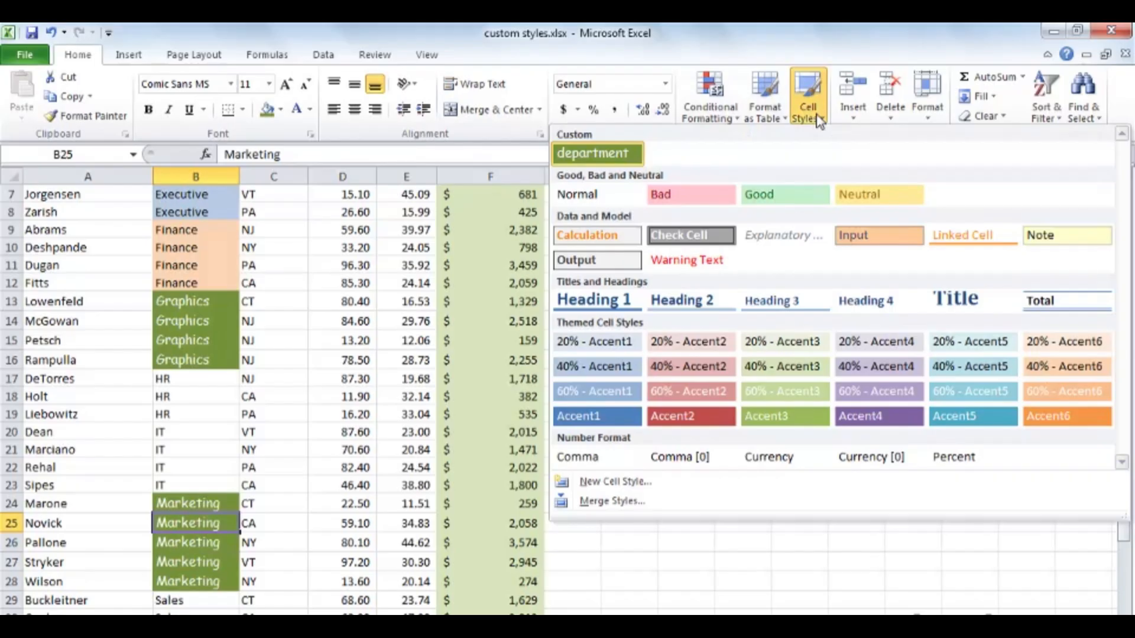
{"action": "right_click", "coordinate": [617, 154]}
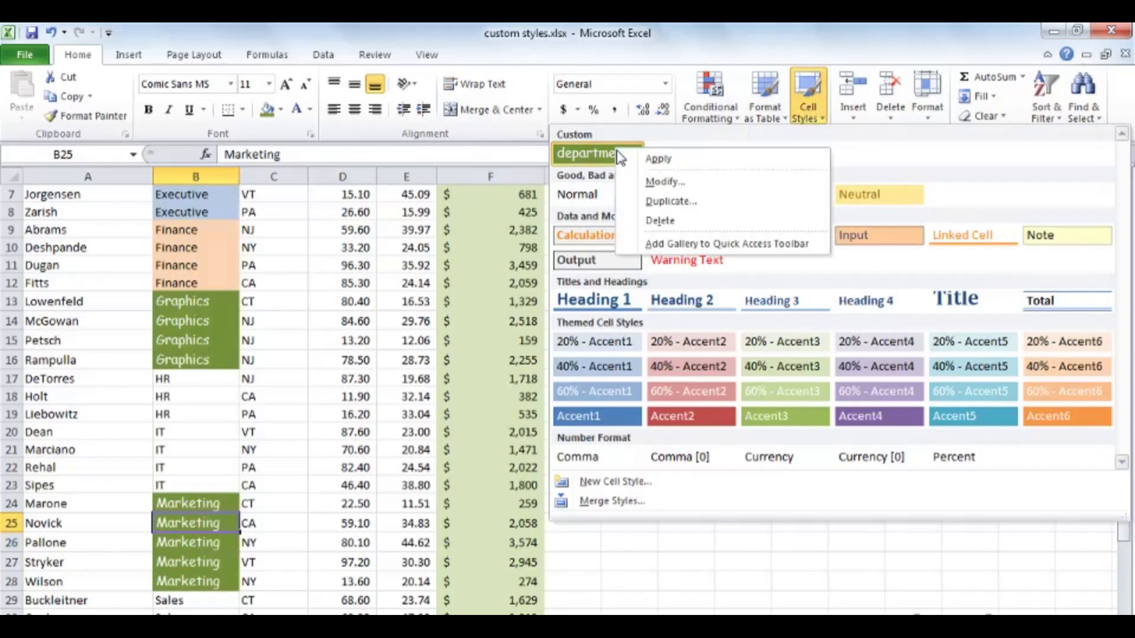
{"action": "left_click", "coordinate": [694, 185]}
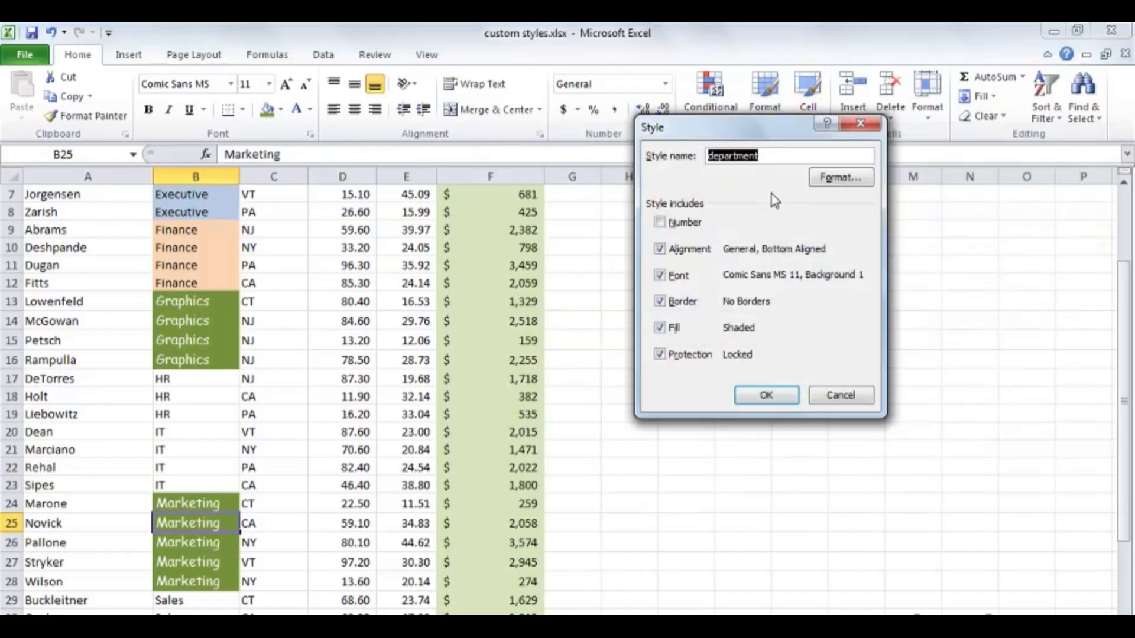
{"action": "left_click", "coordinate": [854, 183]}
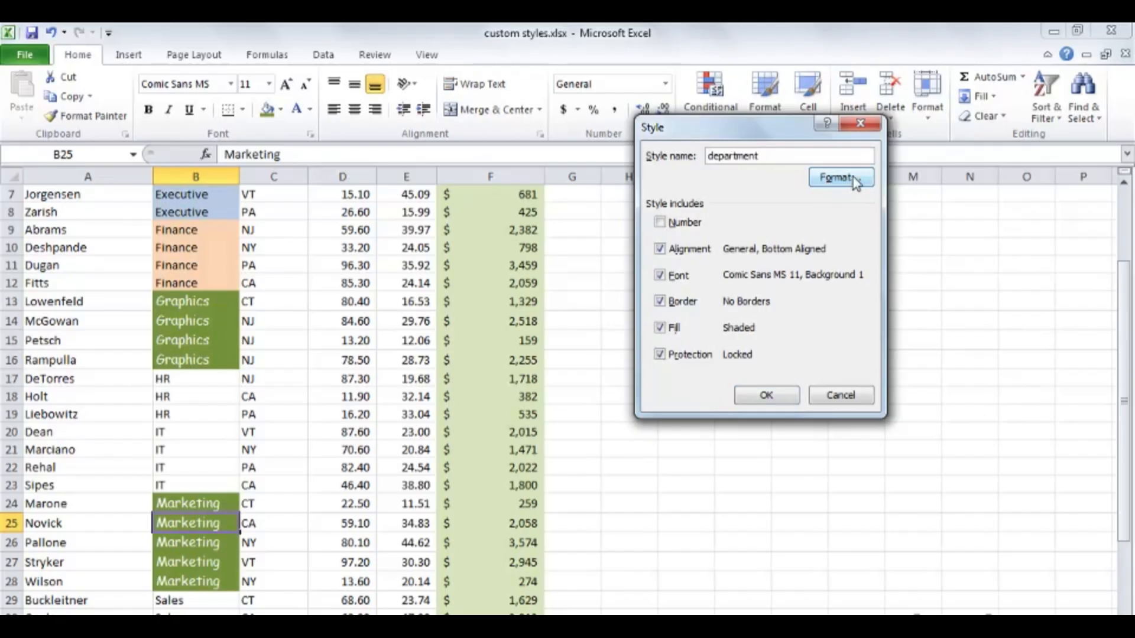
{"action": "left_click_drag", "start_coordinate": [757, 76], "coordinate": [671, 210]}
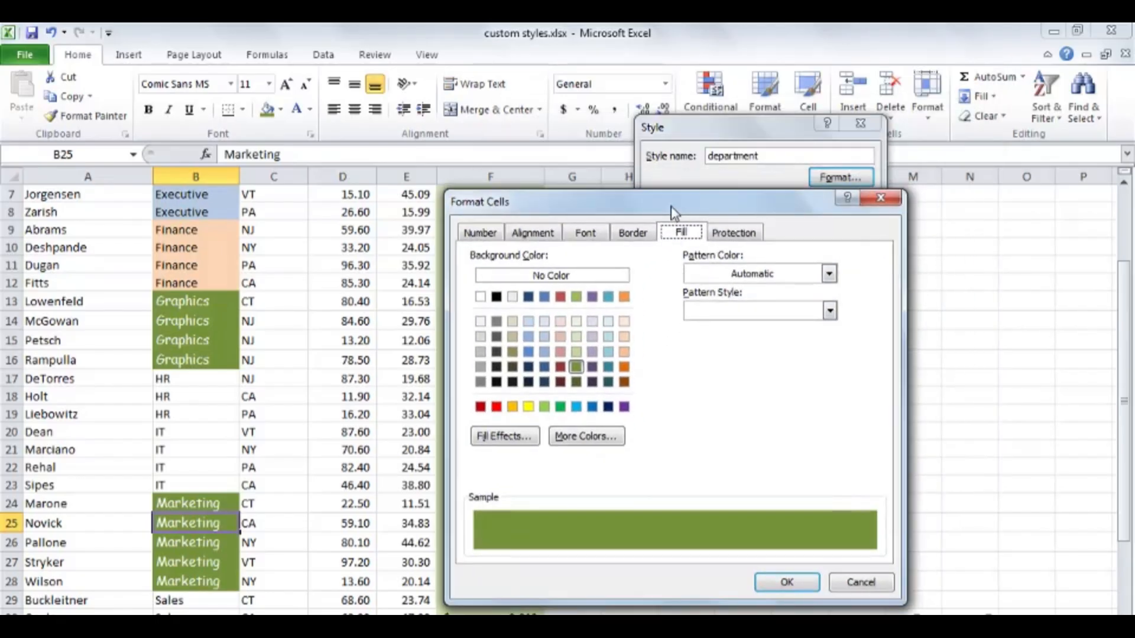
{"action": "left_click", "coordinate": [589, 235]}
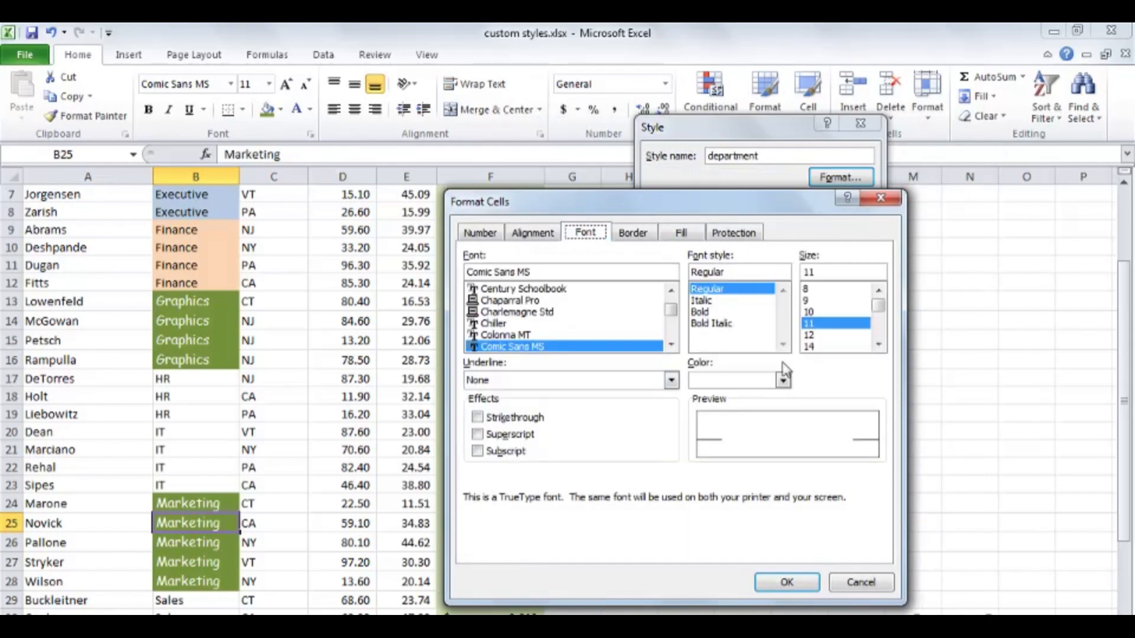
{"action": "left_click", "coordinate": [771, 385]}
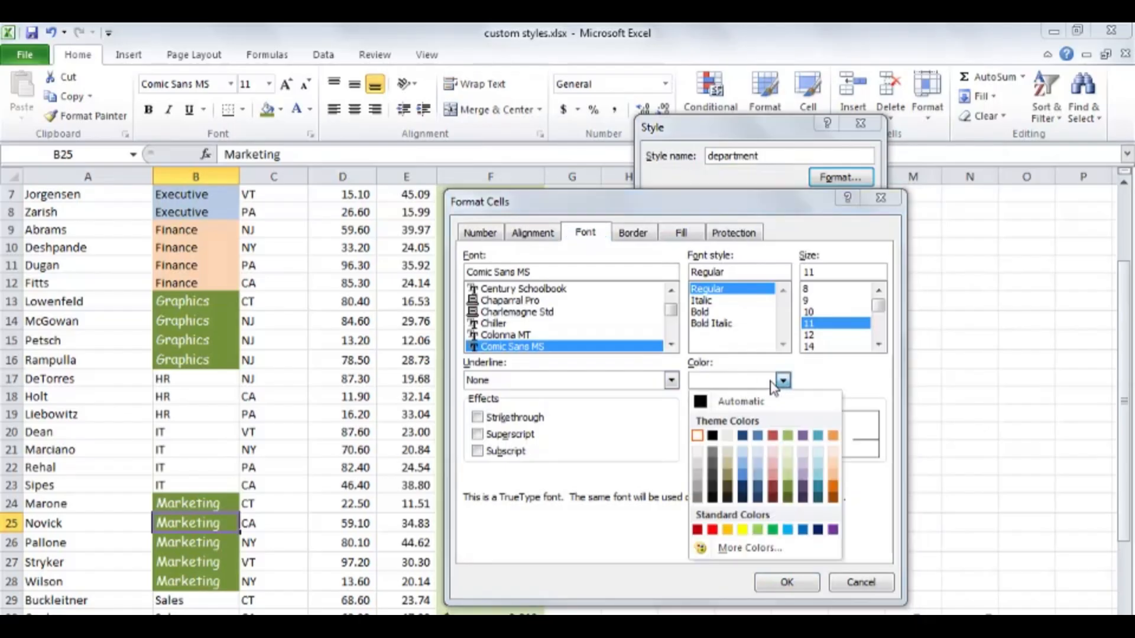
{"action": "left_click", "coordinate": [819, 489]}
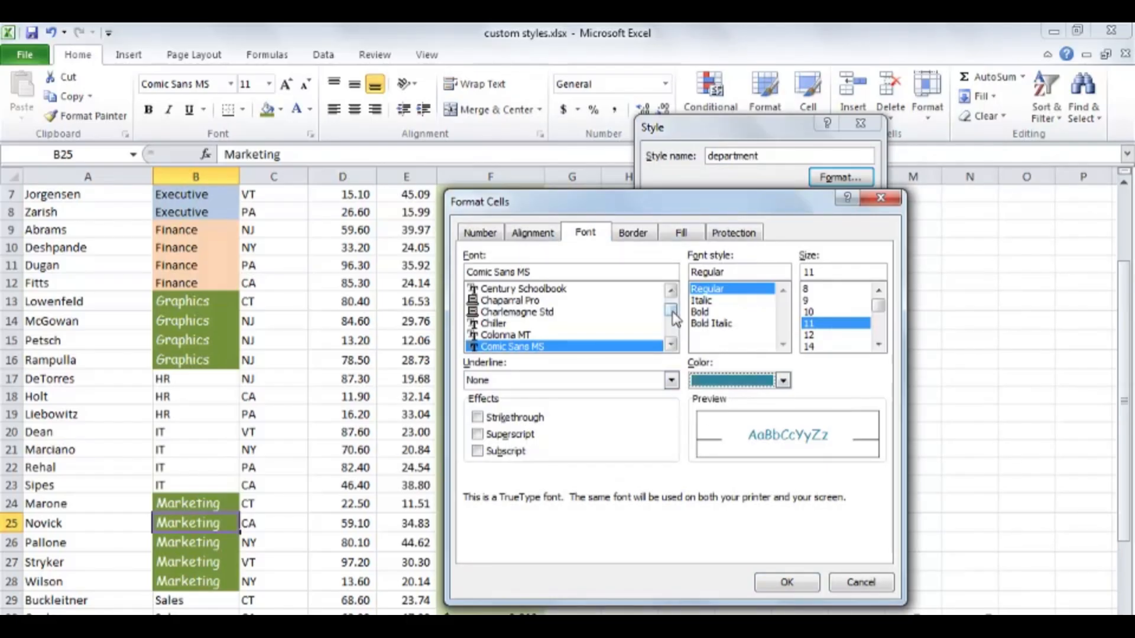
{"action": "left_click", "coordinate": [671, 291]}
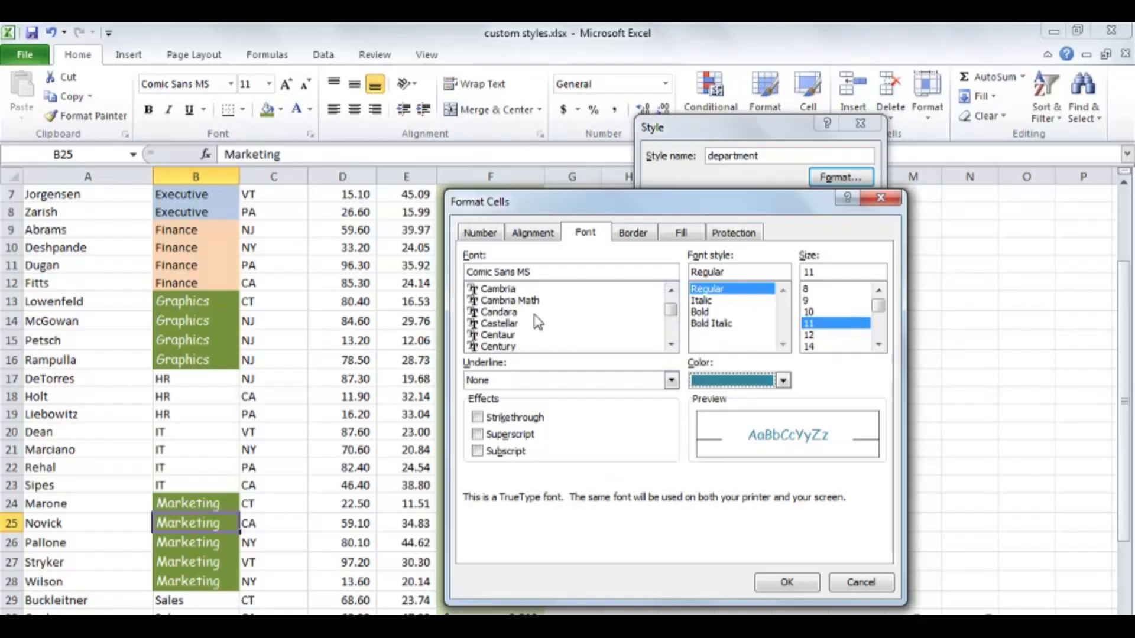
{"action": "left_click", "coordinate": [513, 290]}
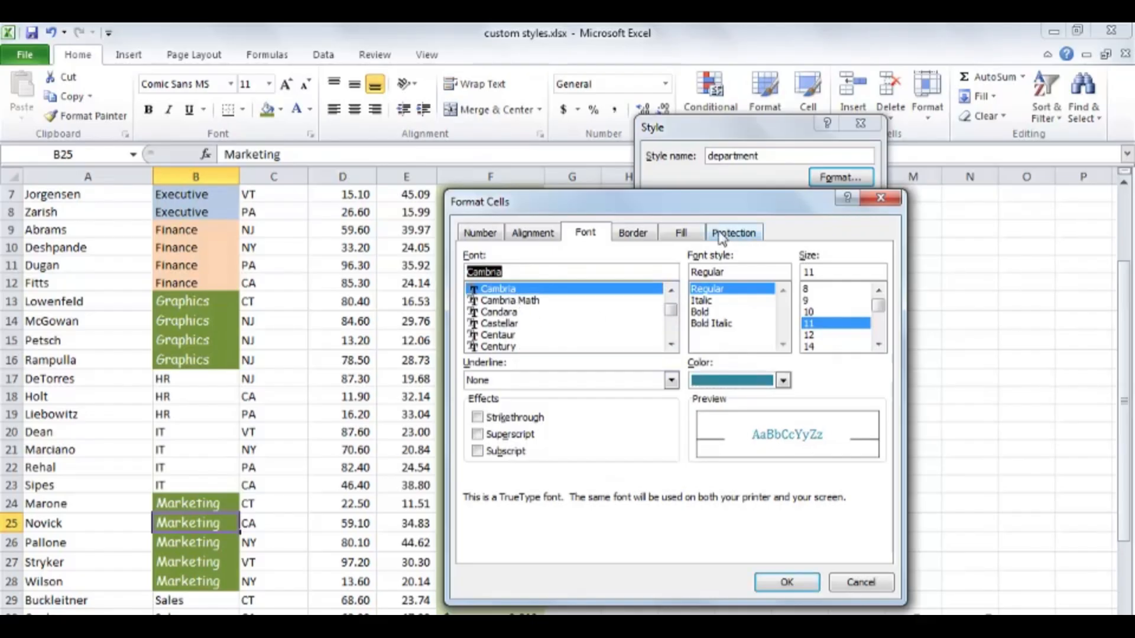
- Set the department style's fill to light olive green and save the style changes
{"action": "left_click", "coordinate": [682, 233]}
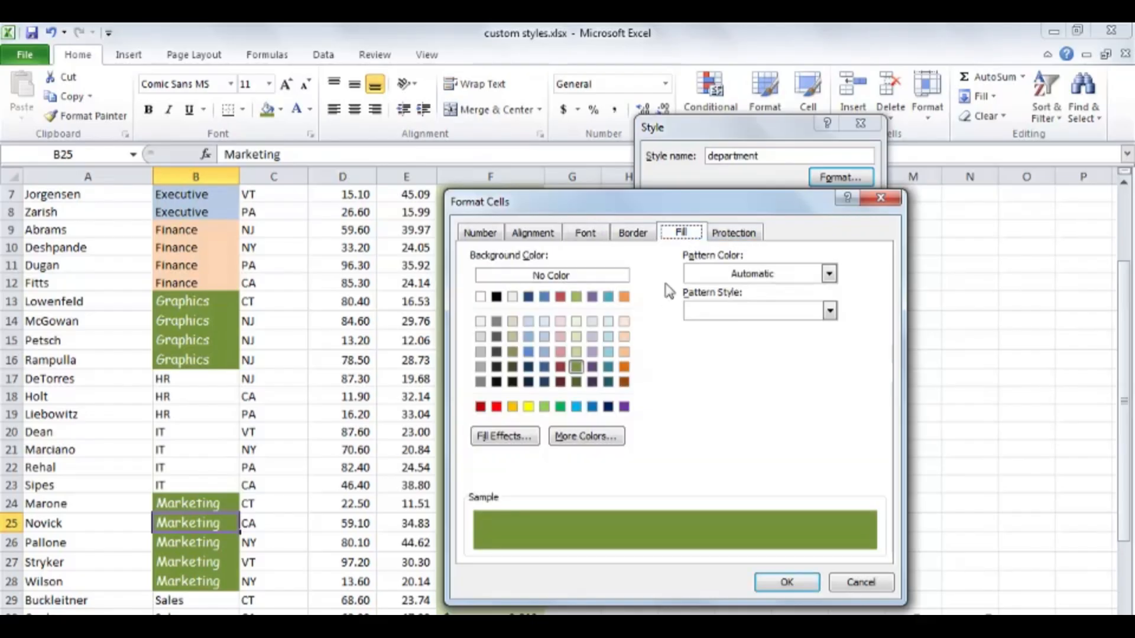
{"action": "left_click", "coordinate": [578, 340]}
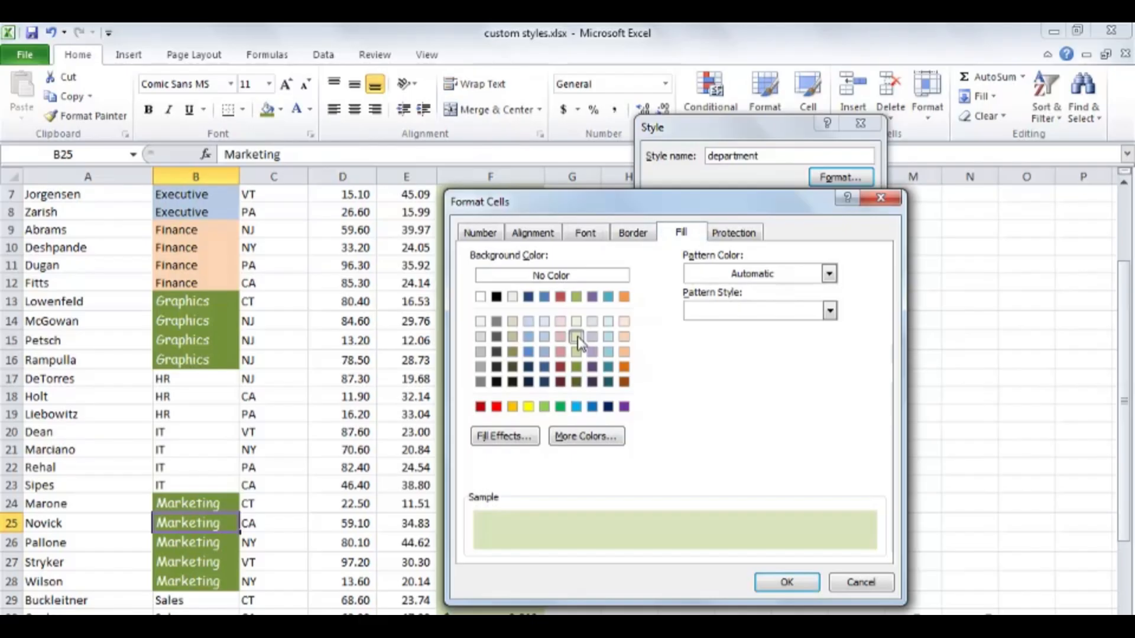
{"action": "left_click", "coordinate": [786, 583]}
{"action": "left_click", "coordinate": [766, 395]}
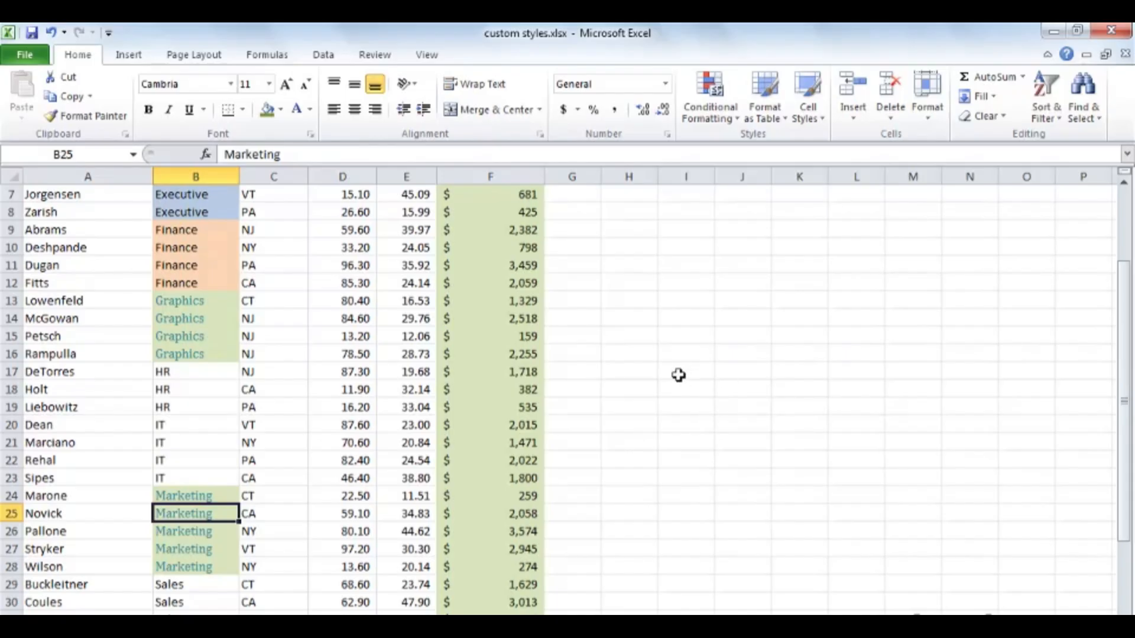
- Check in the cell styles gallery which style is applied to Executive cell B6 and to Finance cell B10
{"action": "scroll", "coordinate": [678, 375], "scroll_direction": "up", "scroll_amount": 1}
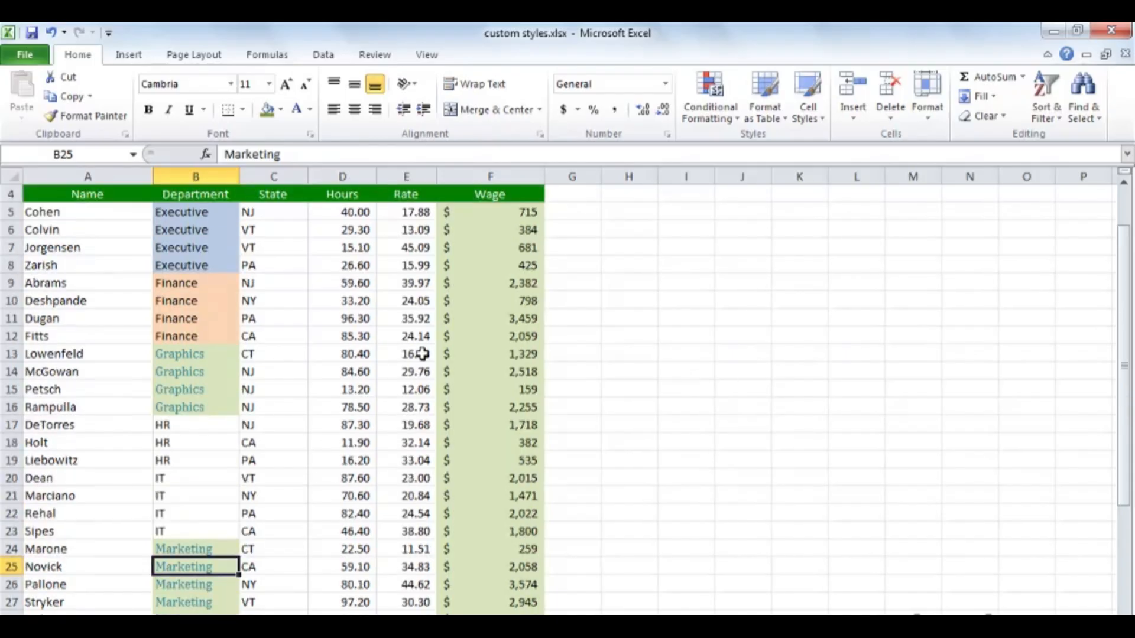
{"action": "left_click", "coordinate": [189, 230]}
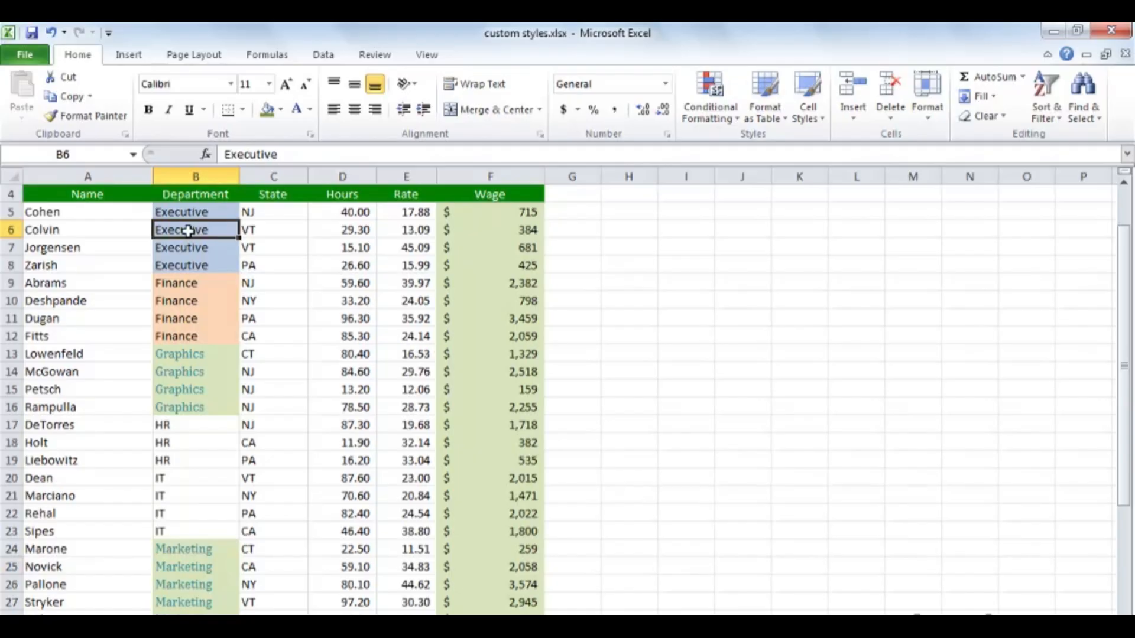
{"action": "left_click", "coordinate": [820, 119]}
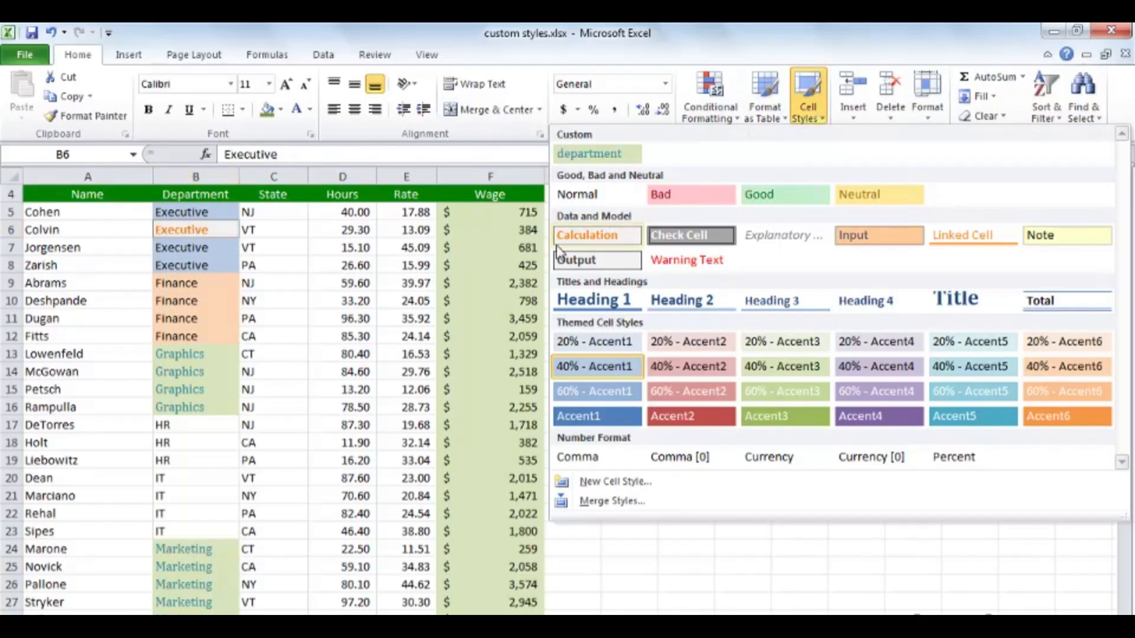
{"action": "left_click", "coordinate": [597, 365]}
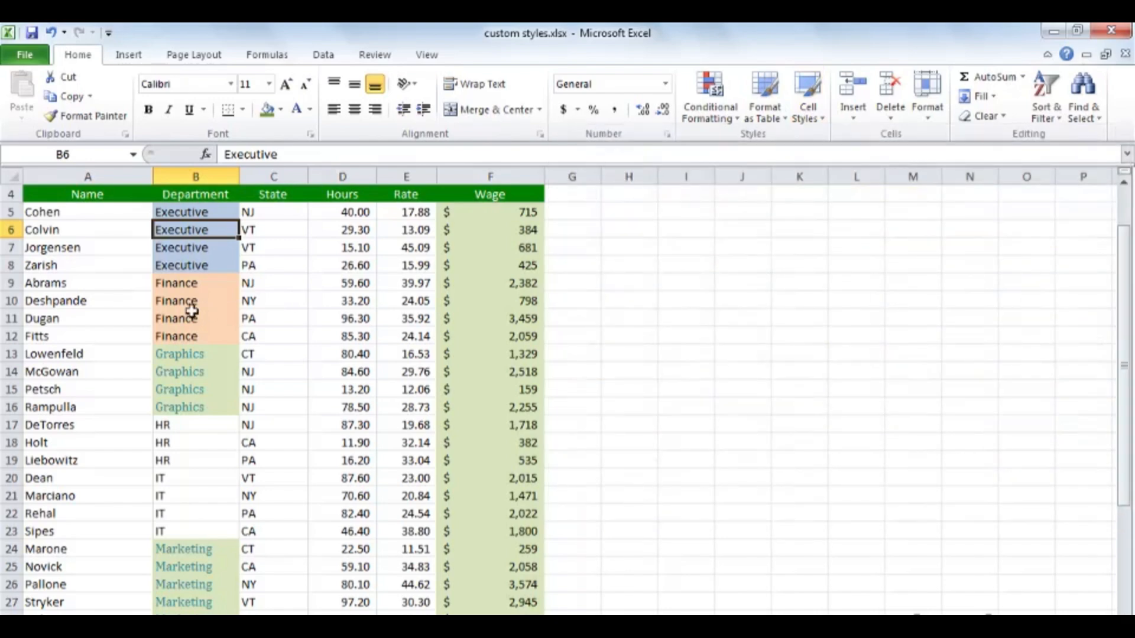
{"action": "left_click", "coordinate": [192, 307]}
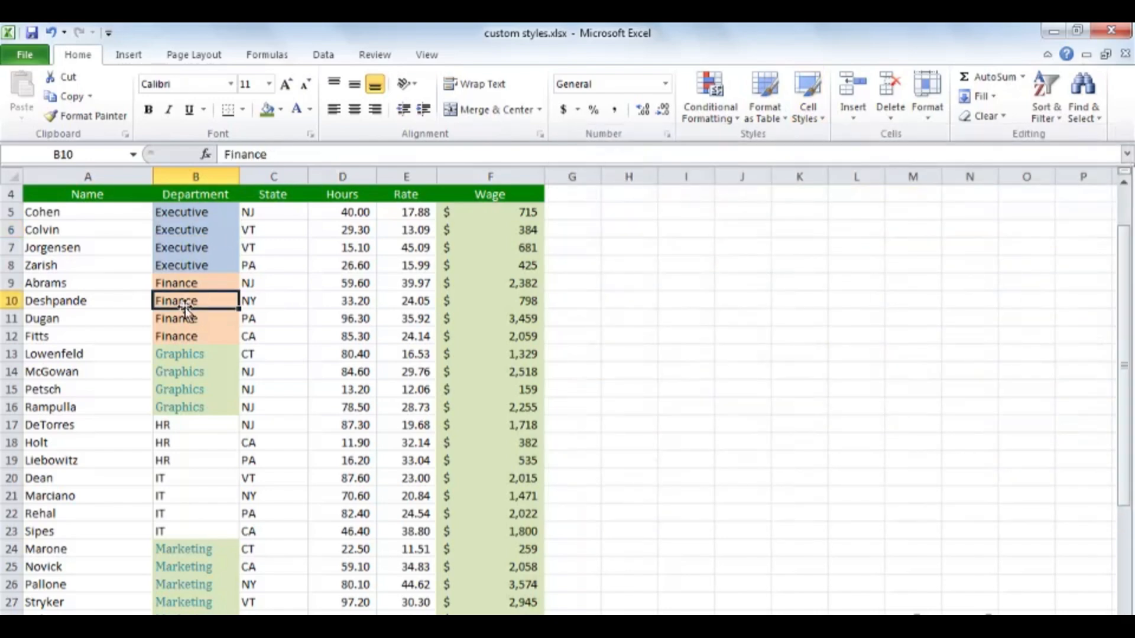
{"action": "left_click", "coordinate": [814, 116]}
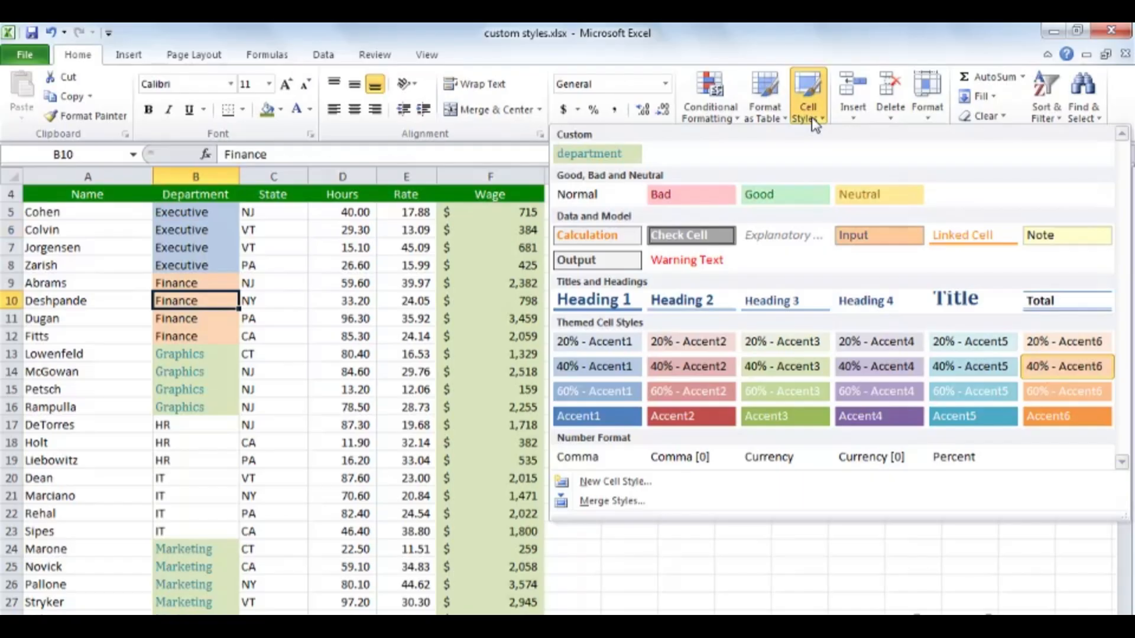
{"action": "left_click", "coordinate": [1062, 366]}
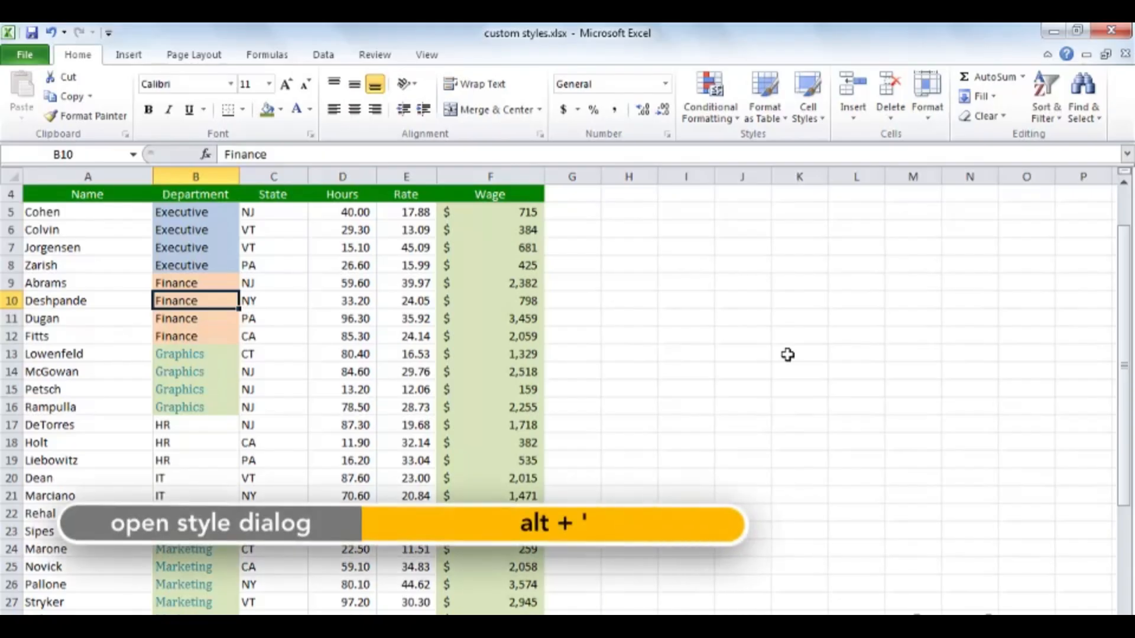
- Inspect the style definitions of Finance cell B10, Wage cell F11 and Graphics cell B14 in the Style dialog without changing them
{"action": "key", "text": "alt+apostrophe"}
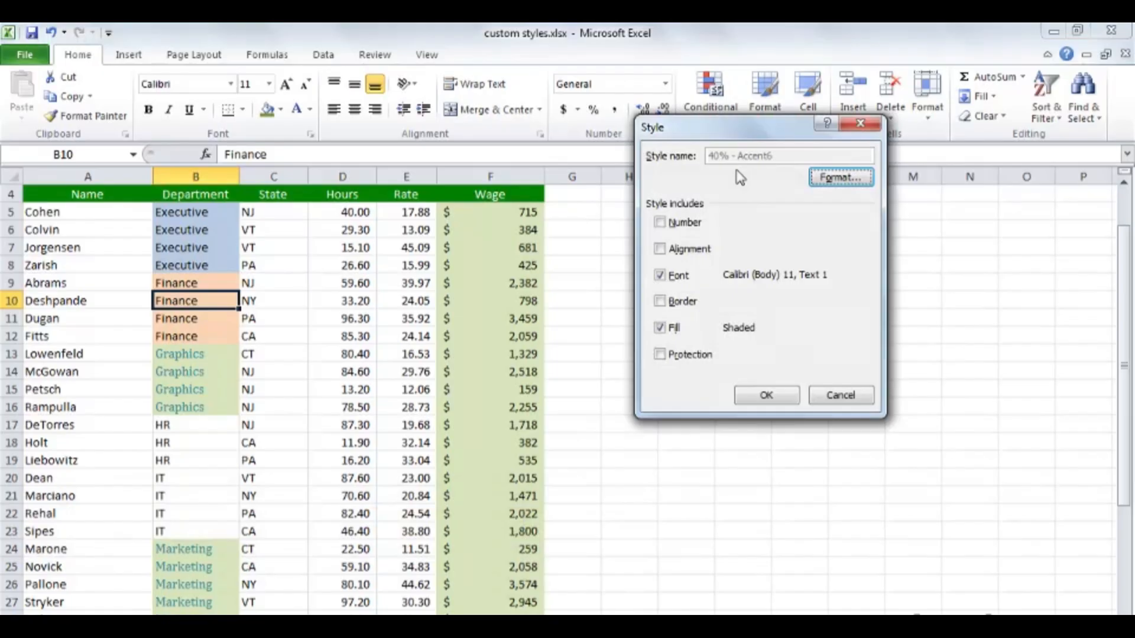
{"action": "left_click", "coordinate": [837, 397]}
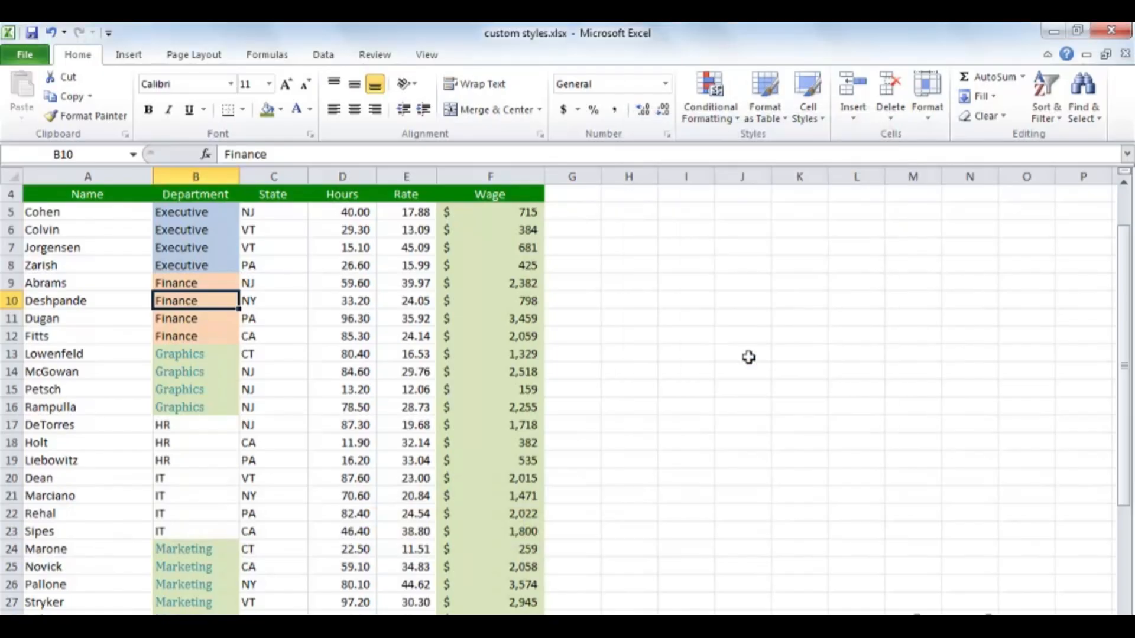
{"action": "left_click", "coordinate": [494, 318]}
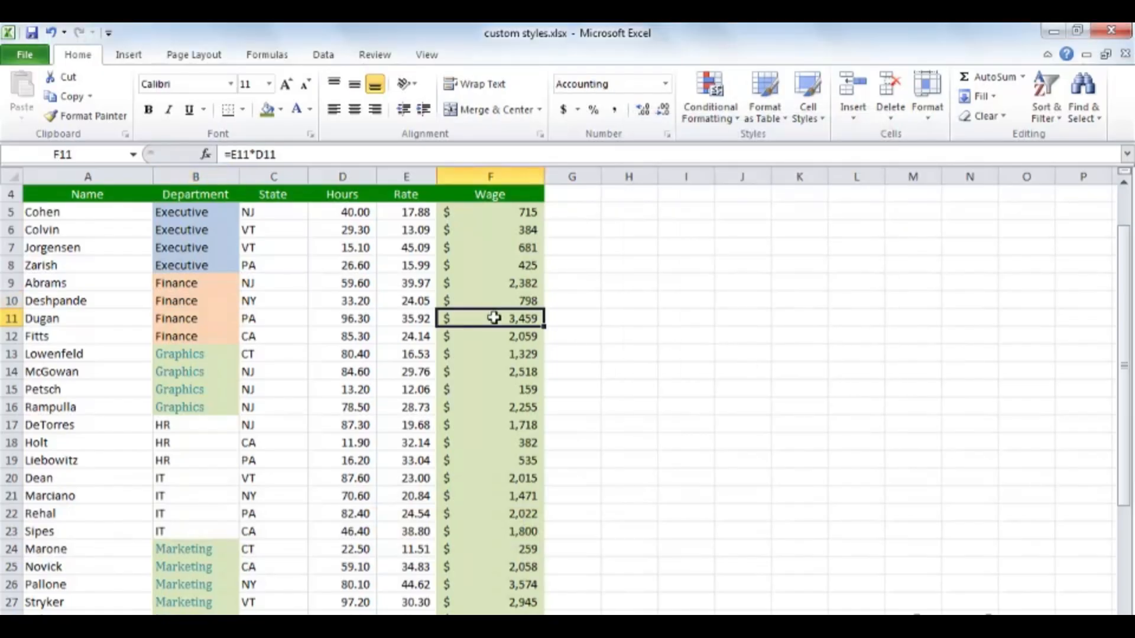
{"action": "key", "text": "alt+apostrophe"}
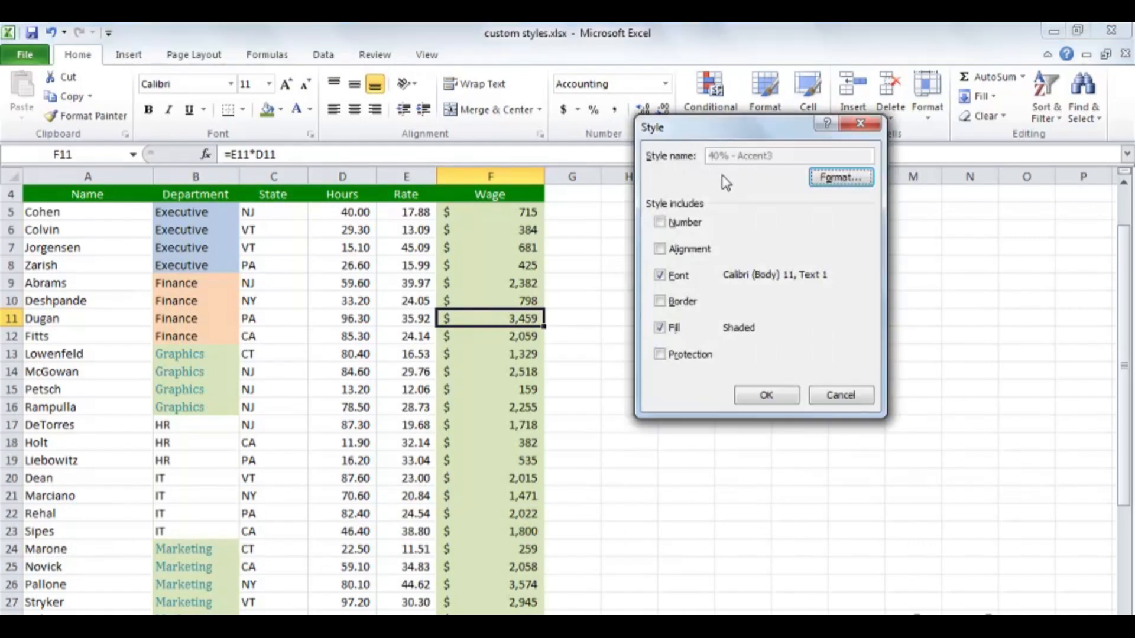
{"action": "left_click", "coordinate": [836, 396]}
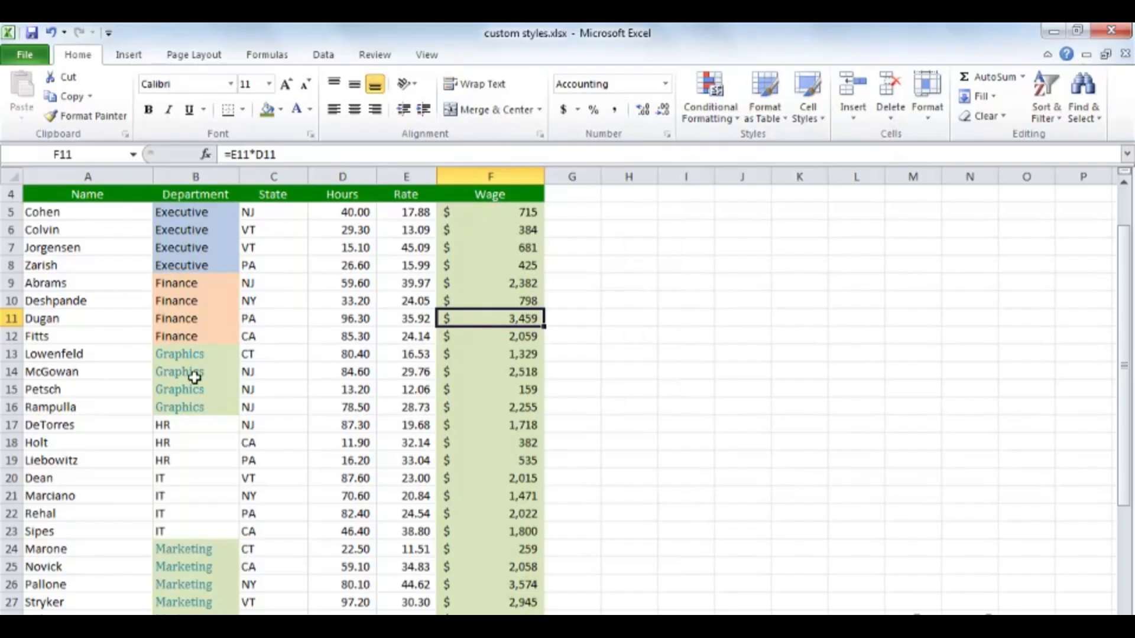
{"action": "left_click", "coordinate": [194, 376]}
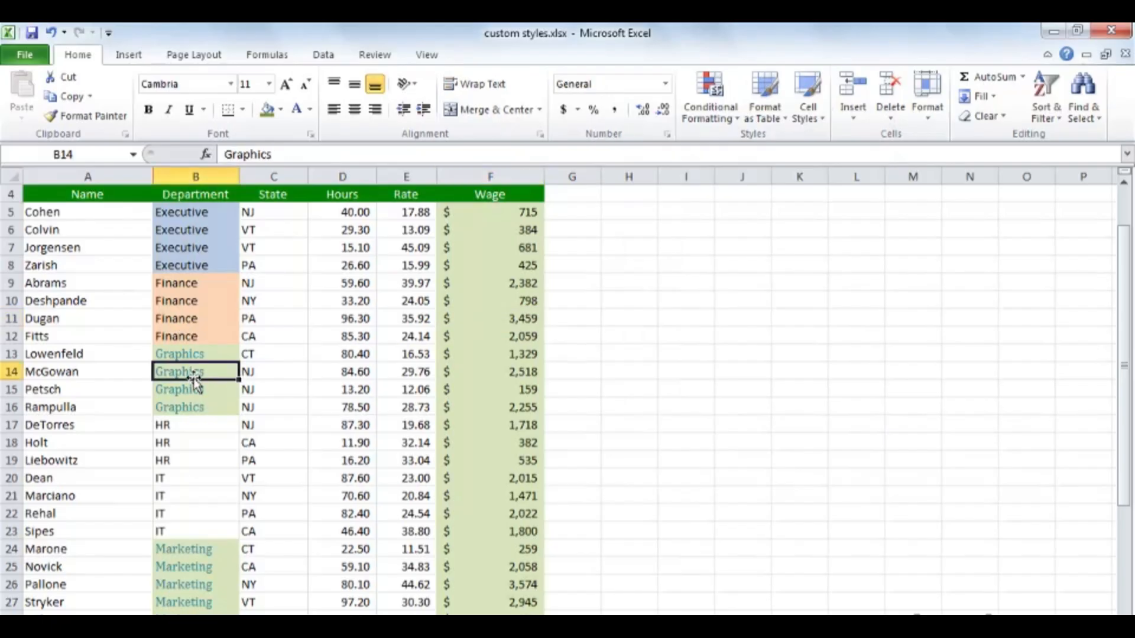
{"action": "key", "text": "alt+apostrophe"}
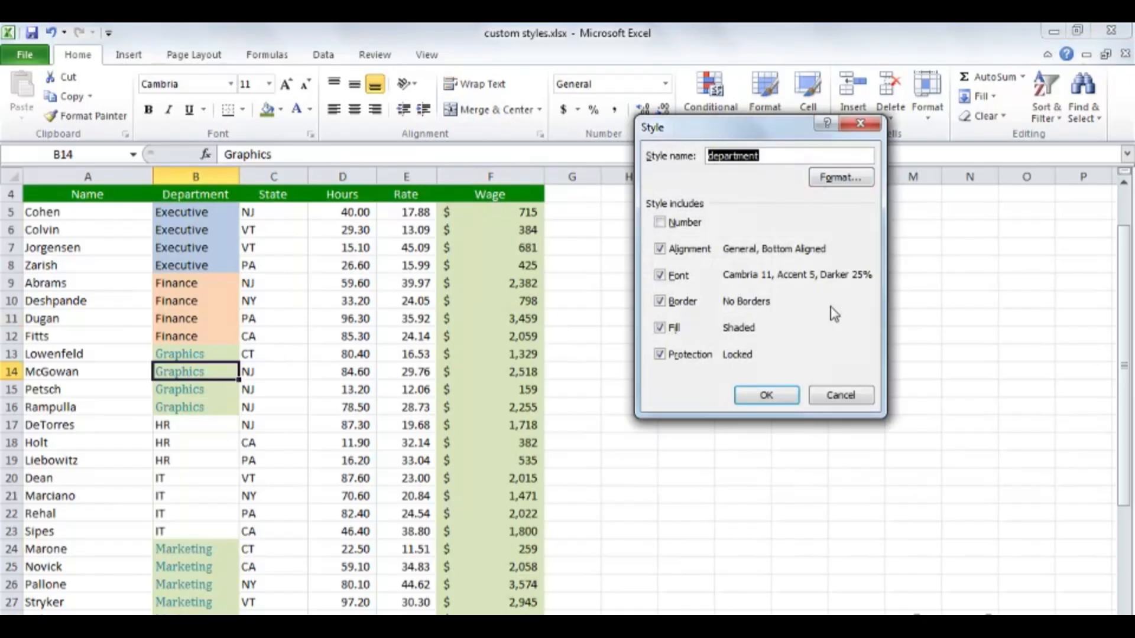
{"action": "left_click", "coordinate": [840, 395]}
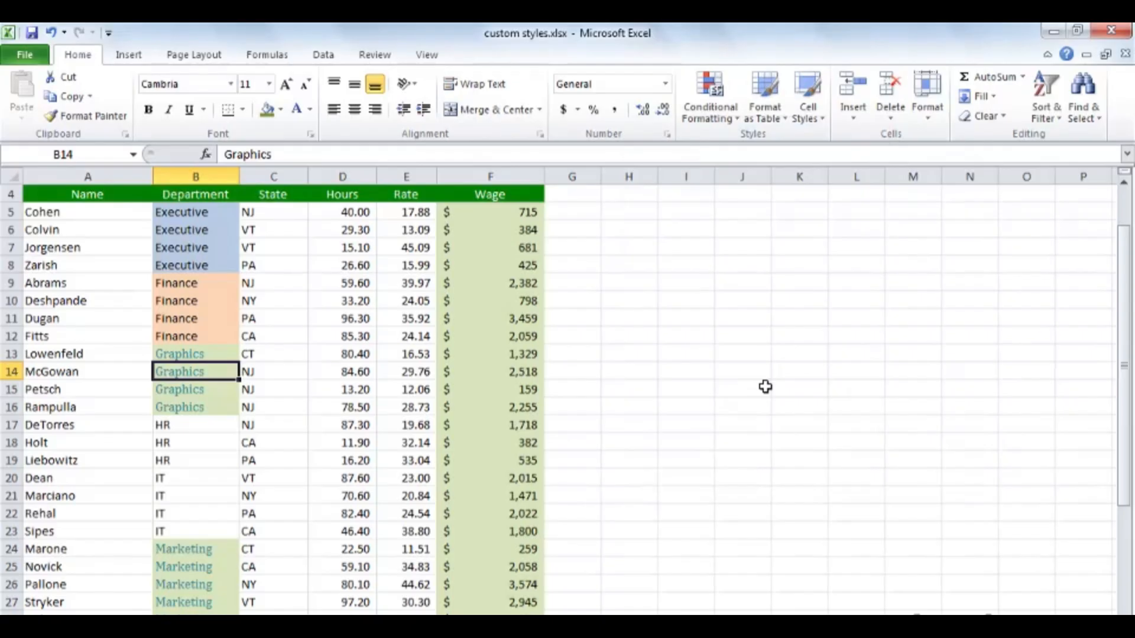
- Open the merge styles.xlsx workbook and, with Lot A cells C5:C13 selected, merge in the cell styles from custom styles.xlsx
{"action": "key", "text": "ctrl+o"}
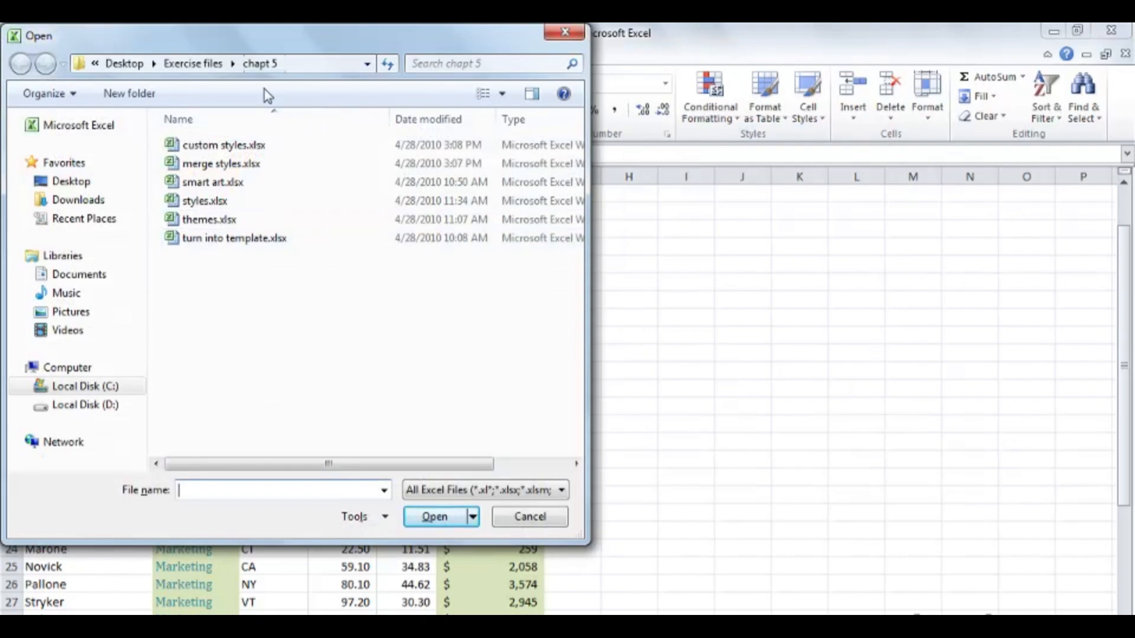
{"action": "double_click", "coordinate": [230, 164]}
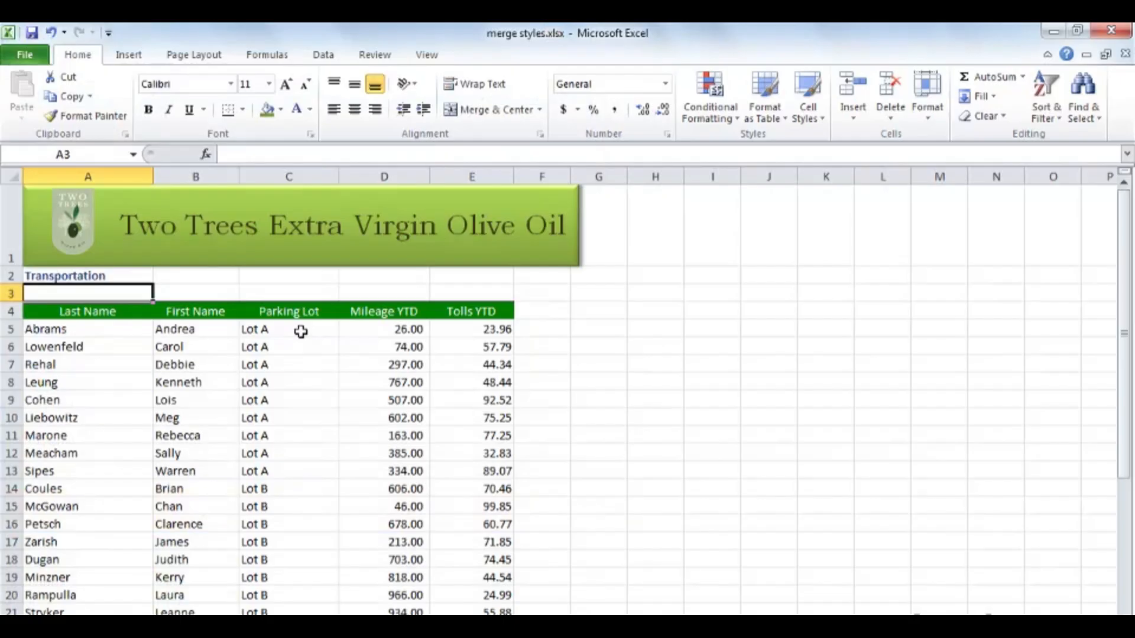
{"action": "left_click_drag", "start_coordinate": [301, 332], "coordinate": [308, 468]}
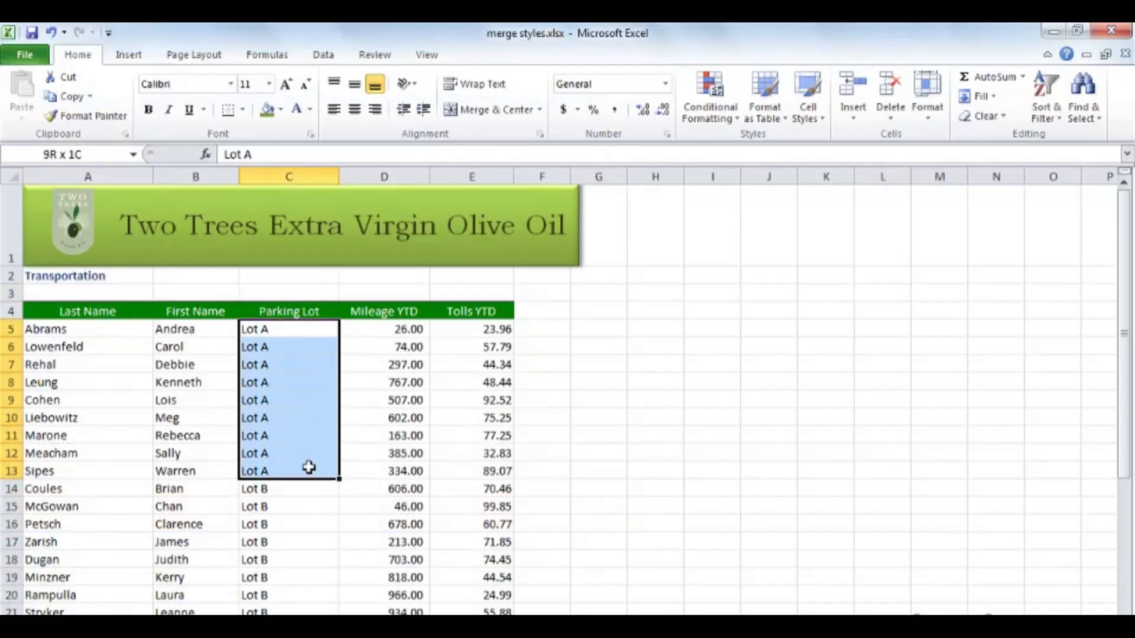
{"action": "left_click", "coordinate": [815, 117]}
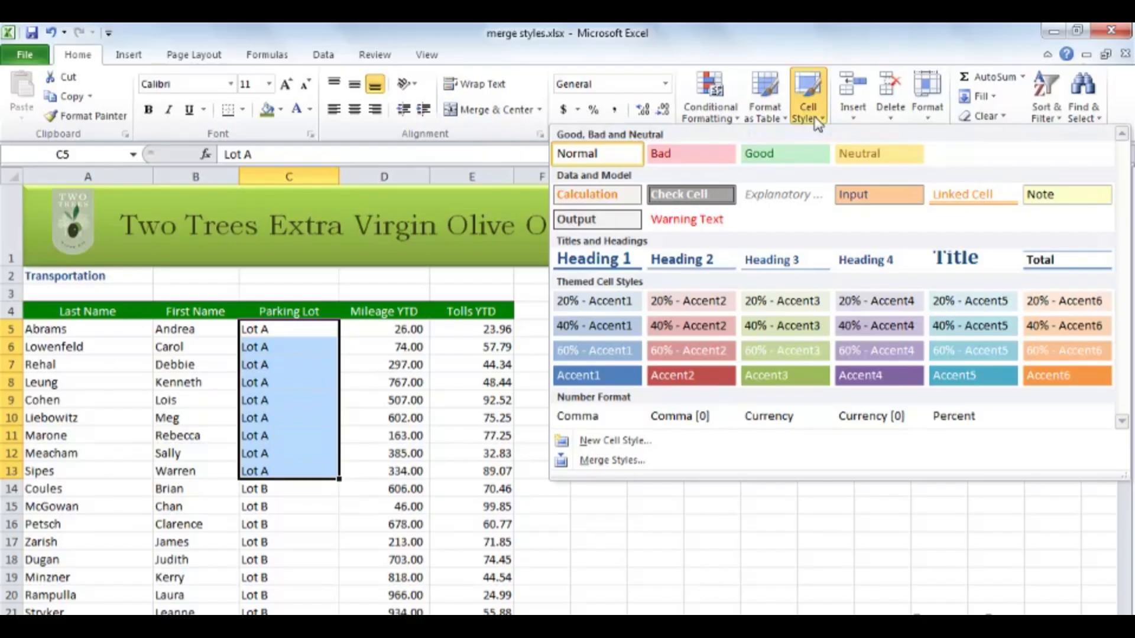
{"action": "left_click", "coordinate": [613, 461]}
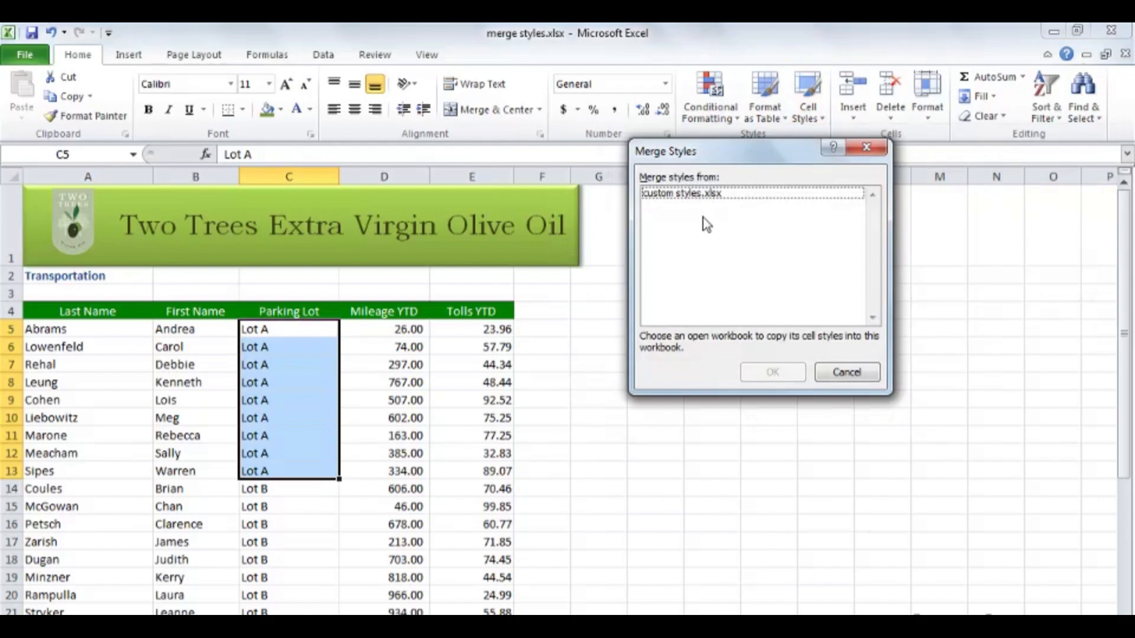
{"action": "double_click", "coordinate": [677, 197]}
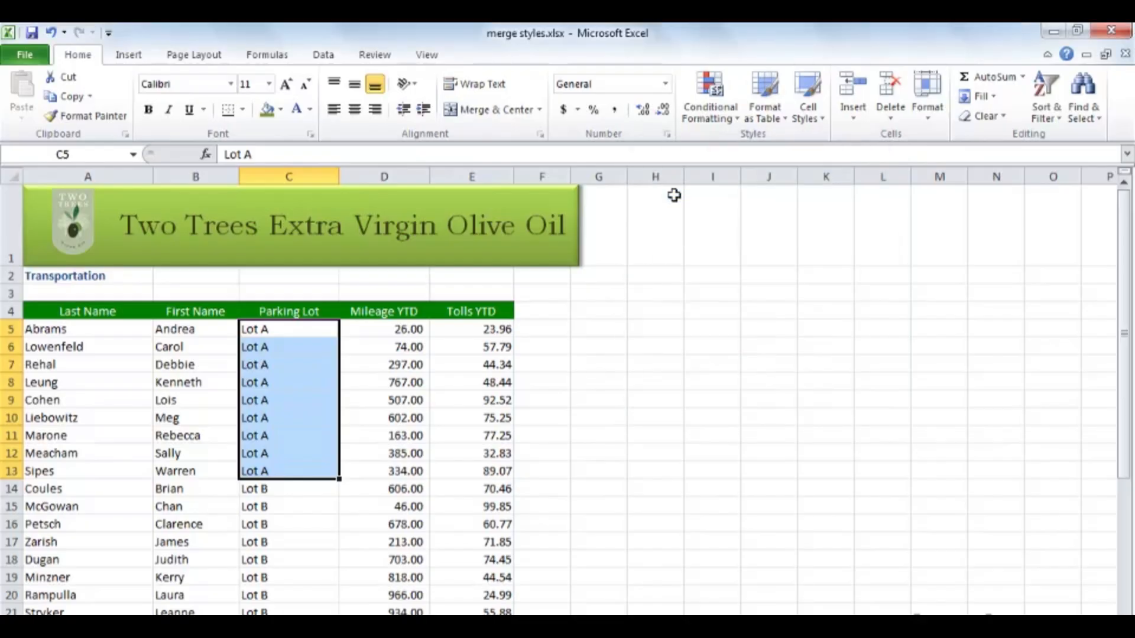
- Apply the merged custom department style to the Lot A parking cells C5:C13 and deselect the range
{"action": "left_click", "coordinate": [820, 121]}
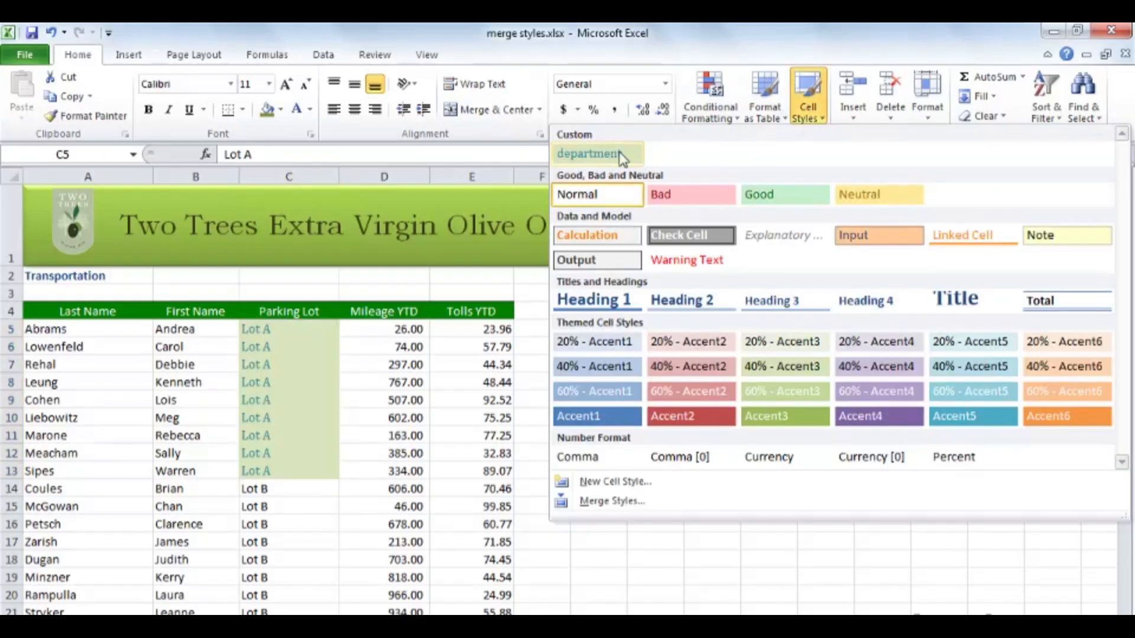
{"action": "left_click", "coordinate": [601, 154]}
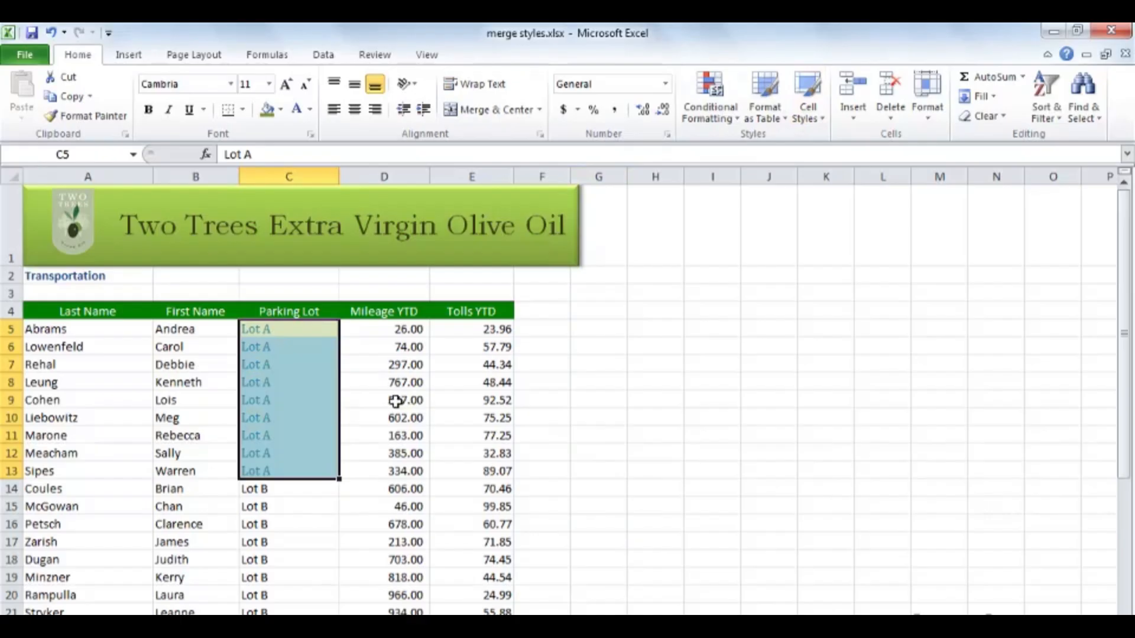
{"action": "left_click", "coordinate": [395, 401]}
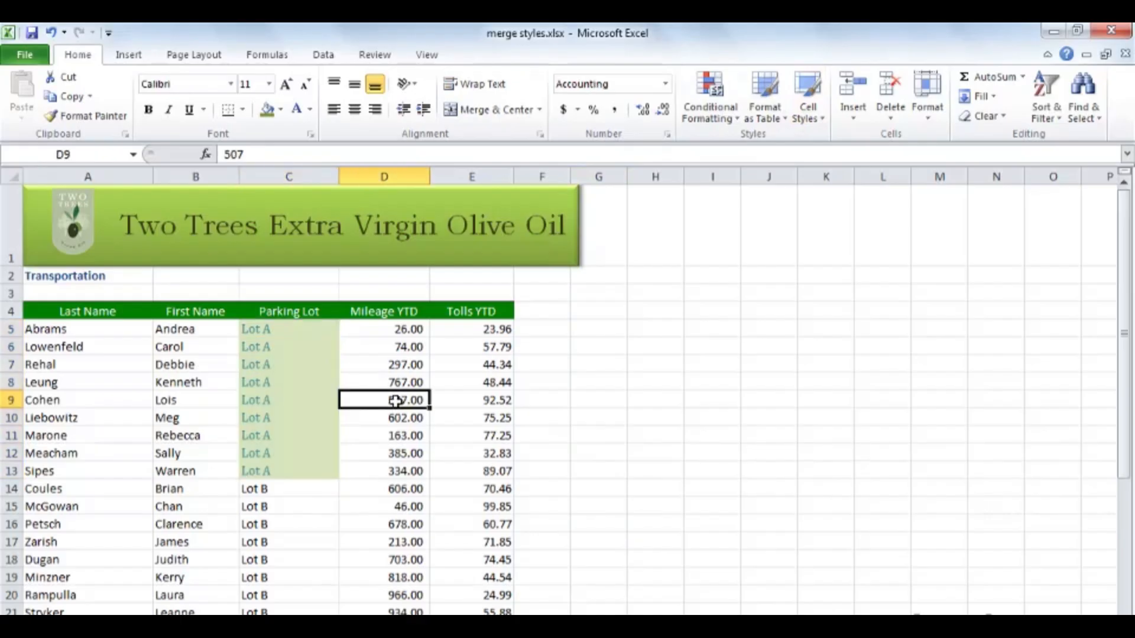